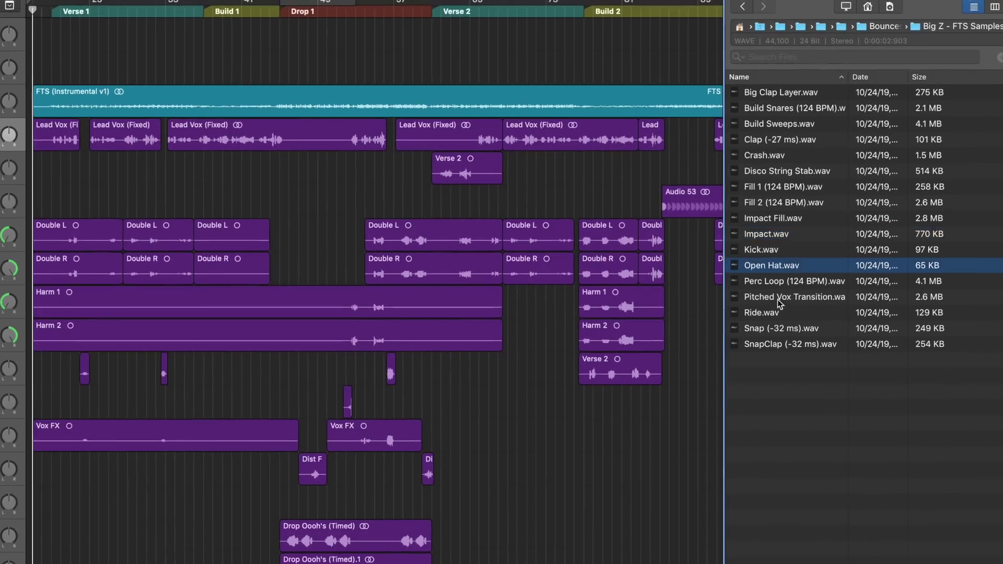
Step: Audition samples in the Big Z - FTS Samples folder, including SnapClap, Build Snares and Big Clap Layer
left_click(776, 322)
left_click(778, 337)
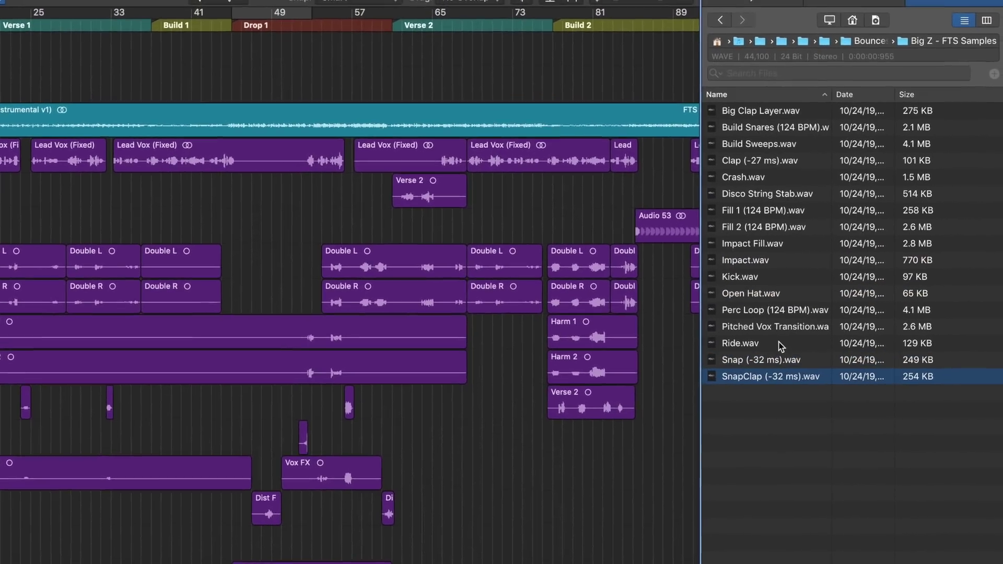
left_click(772, 335)
left_click(764, 139)
left_click(742, 145)
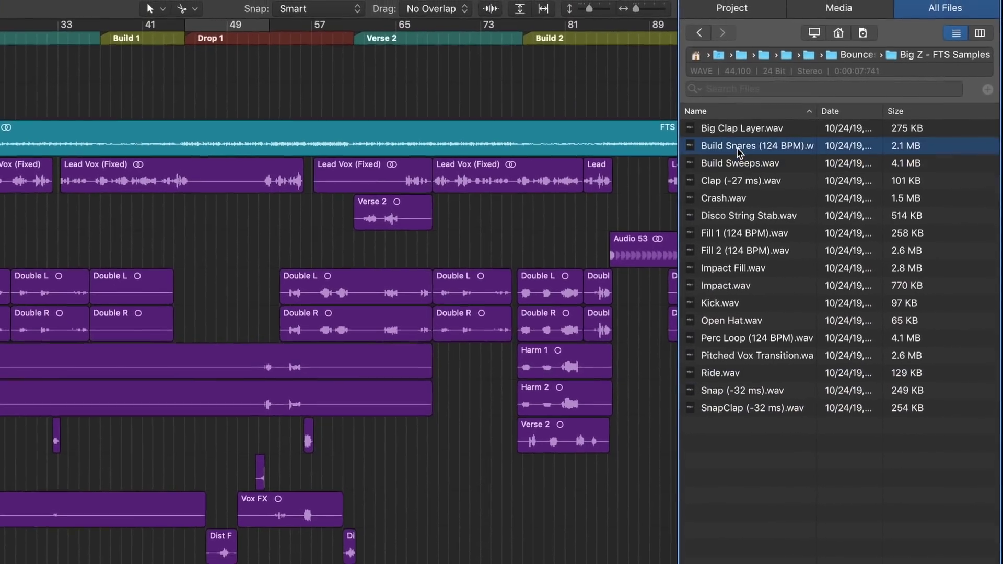
left_click(729, 140)
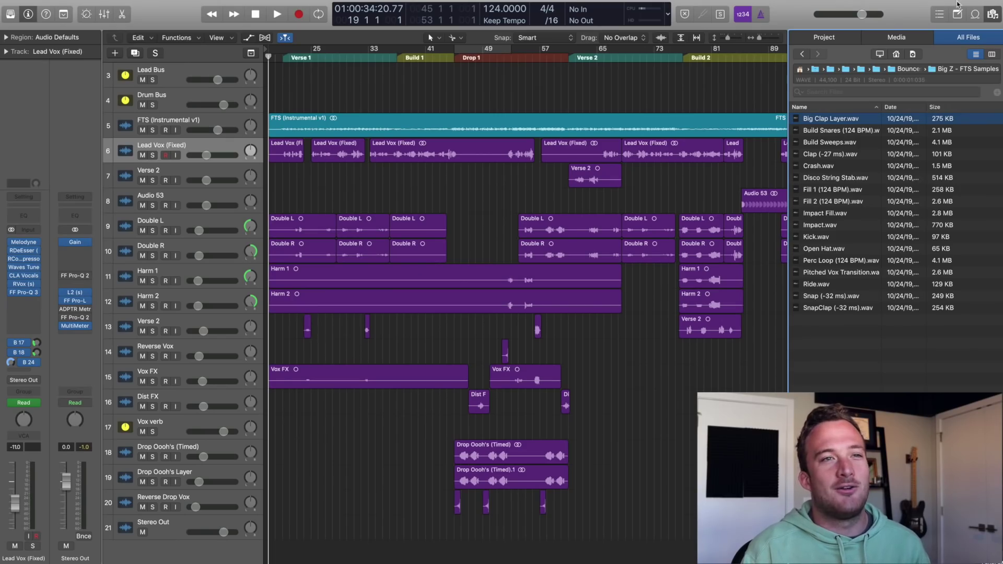
Step: Close the file browser and select the Lead Vox (Fixed) track with all its regions
left_click(992, 14)
left_click(182, 122)
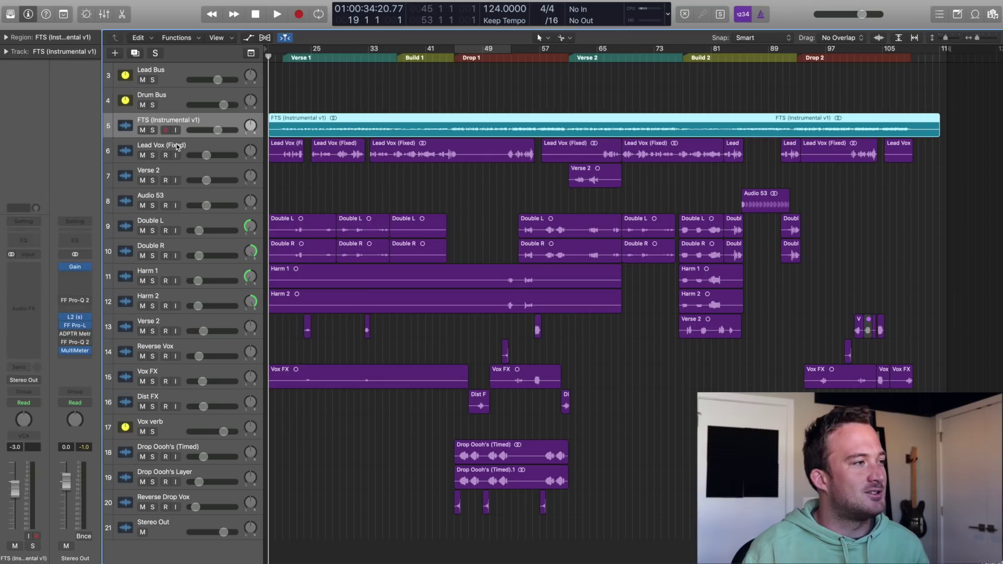
left_click(176, 150)
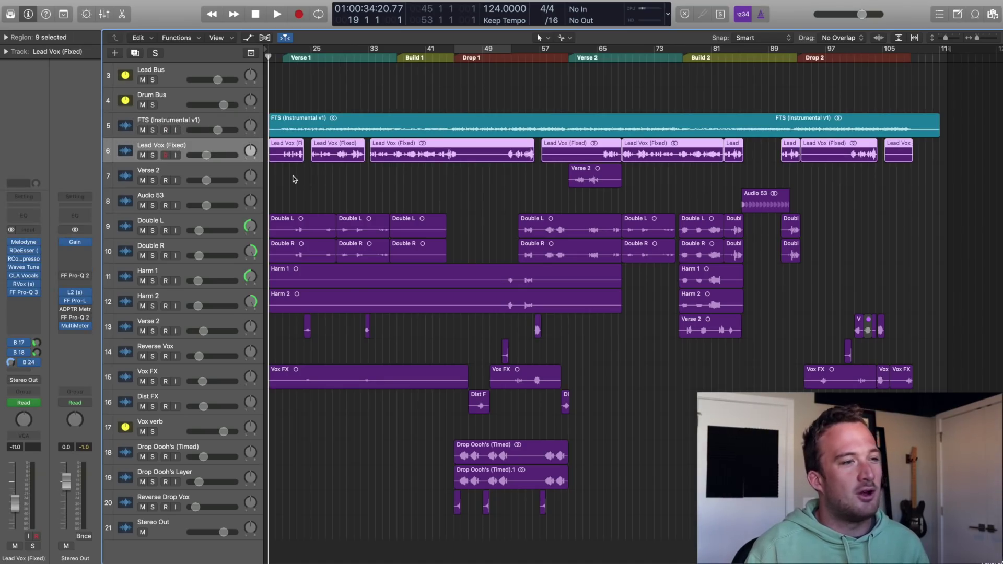
Step: Play the full mix from the start of Verse 1 at bar 21, with the tracks enlarged around Lead Vox (Fixed)
left_click(283, 73)
key("space")
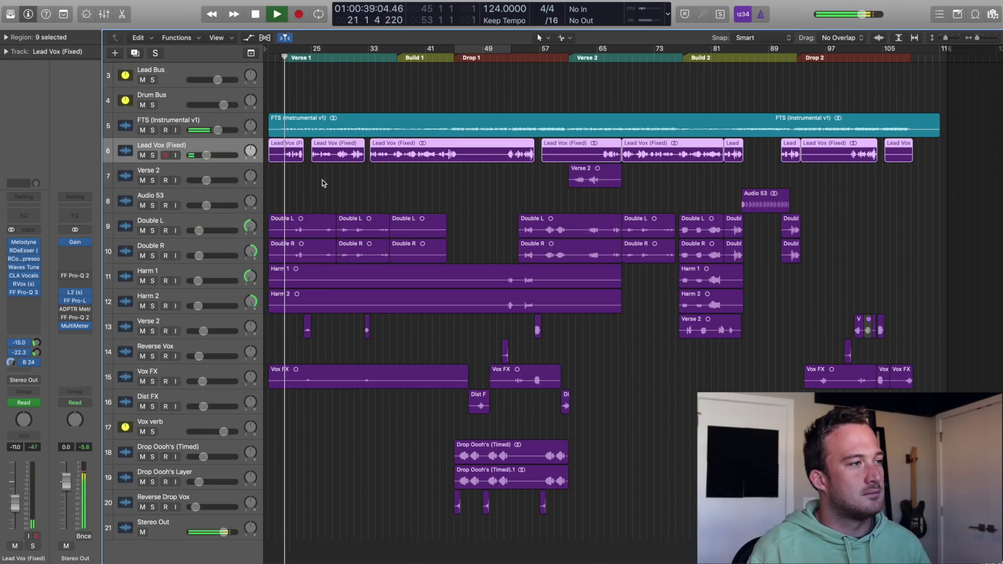
key("super+Right")
key("super+Right")
key("super+Right")
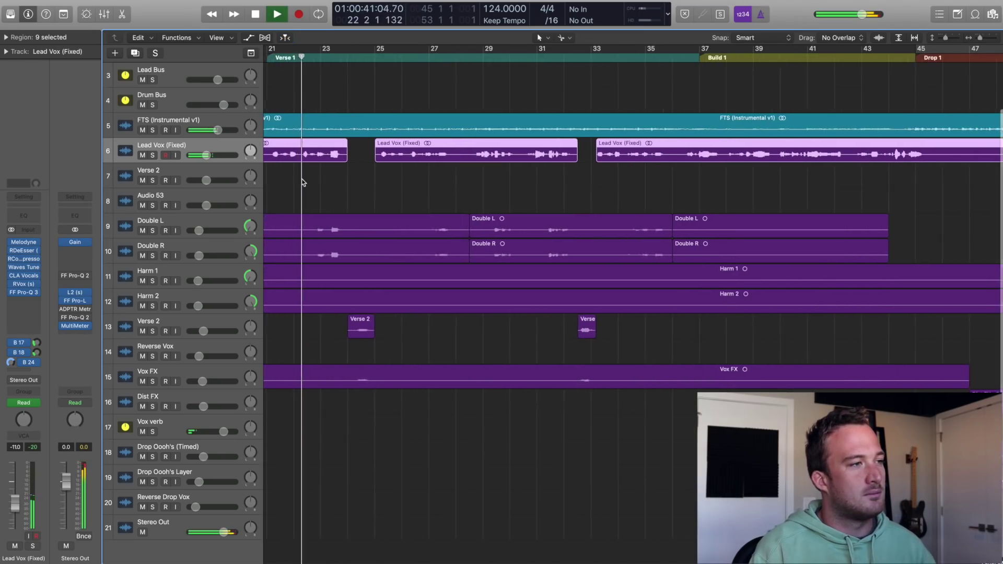
scroll(301, 179, "left", 3)
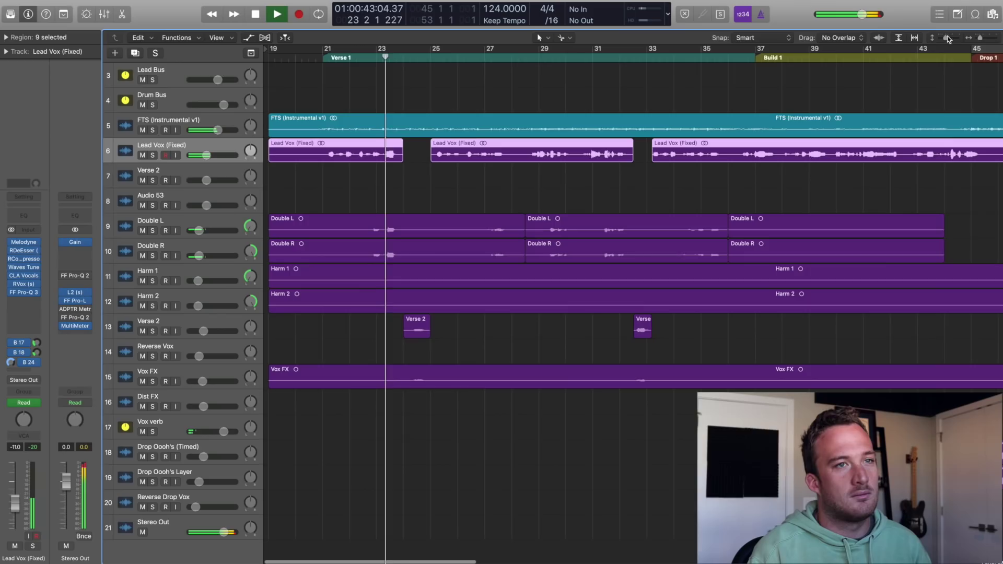
left_click_drag(945, 38, 952, 43)
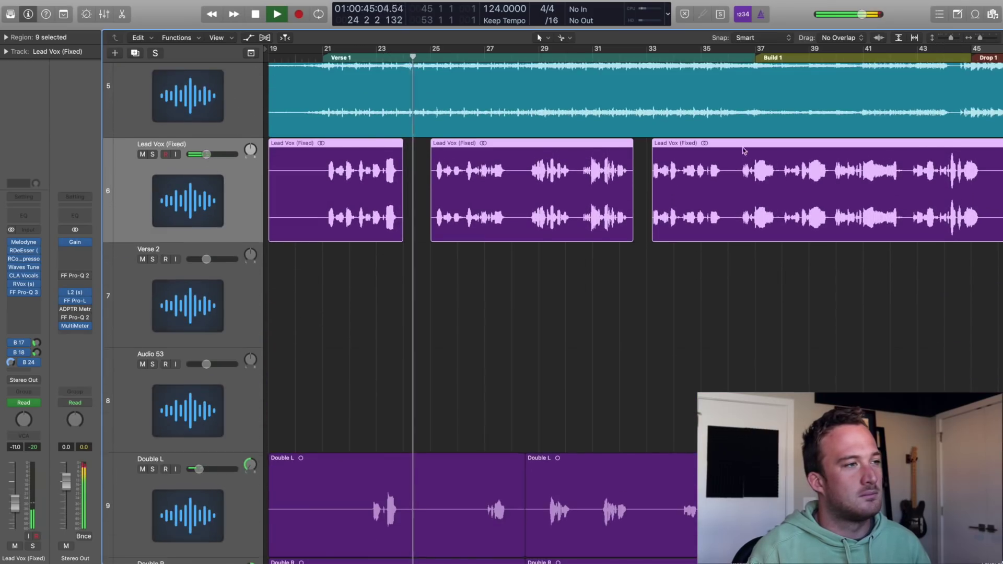
scroll(525, 227, "up", 2)
left_click(423, 326)
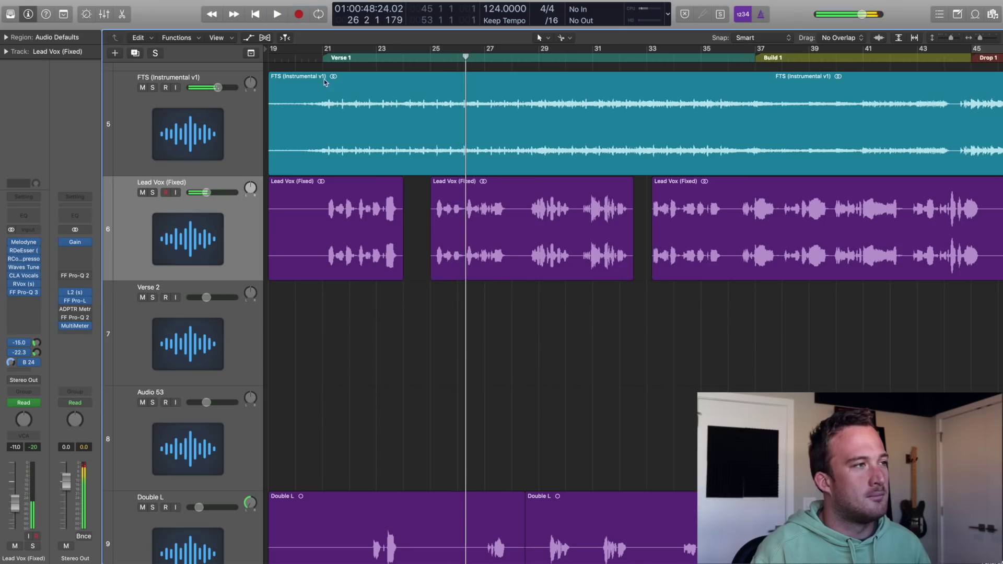
key("space")
Step: Solo the Lead Vox (Fixed) track and play it from bar 21 with its insert plug-ins bypassed
left_click(152, 193)
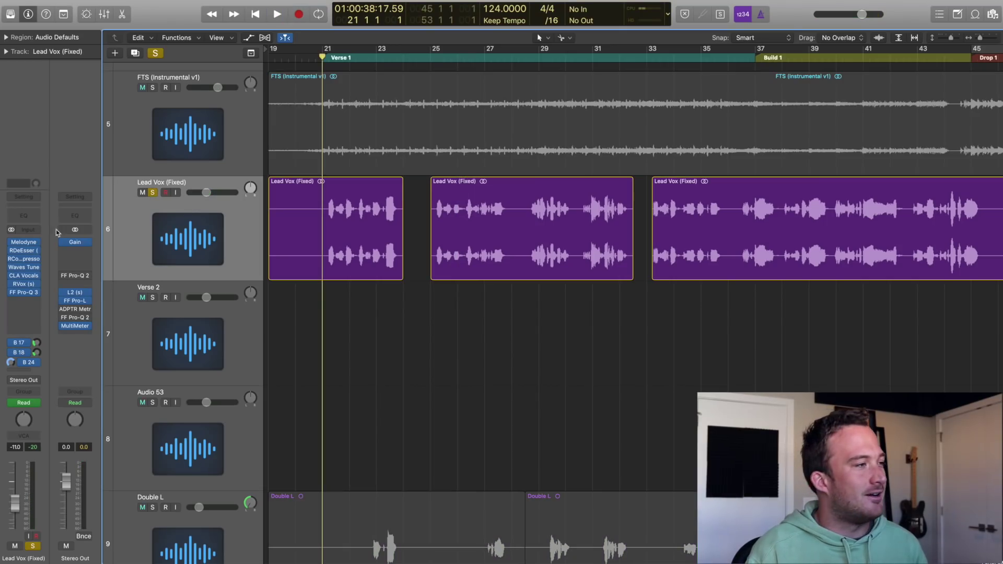
key("space")
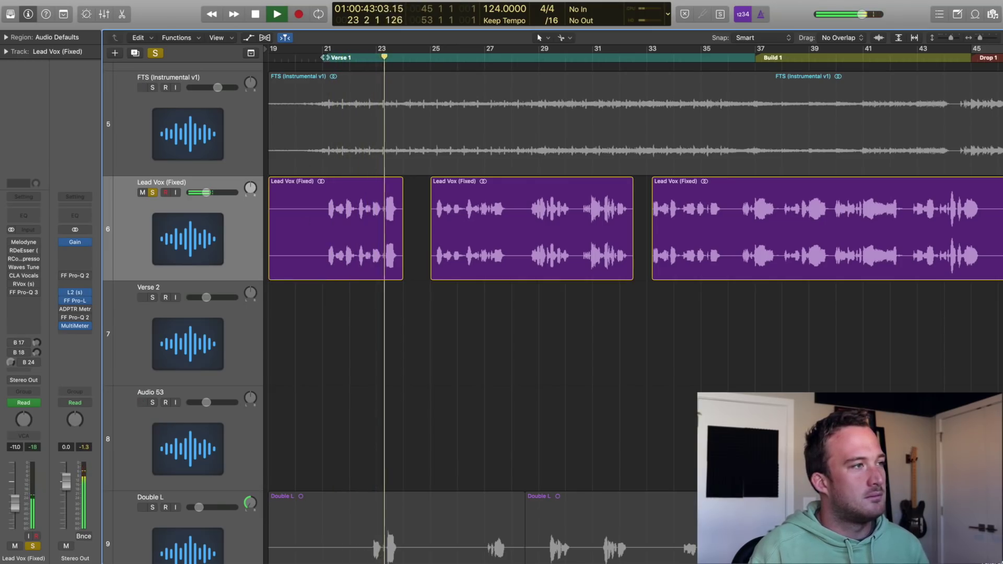
key("space")
Step: Cycle bars 21 to 25 and play the soloed lead vocal loop with its insert plug-ins re-enabled
left_click_drag(326, 50, 431, 49)
left_click(10, 243)
key("space")
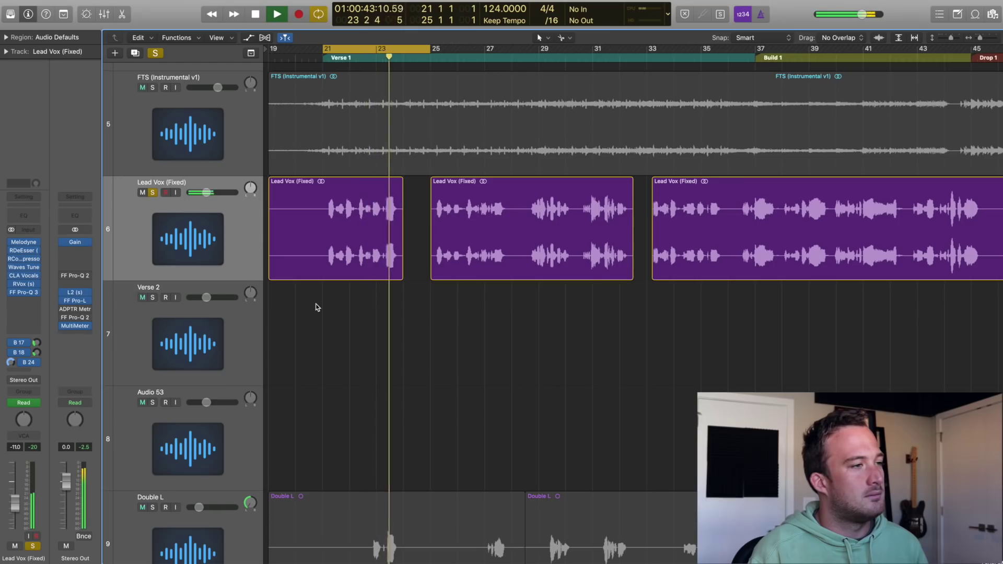
key("space")
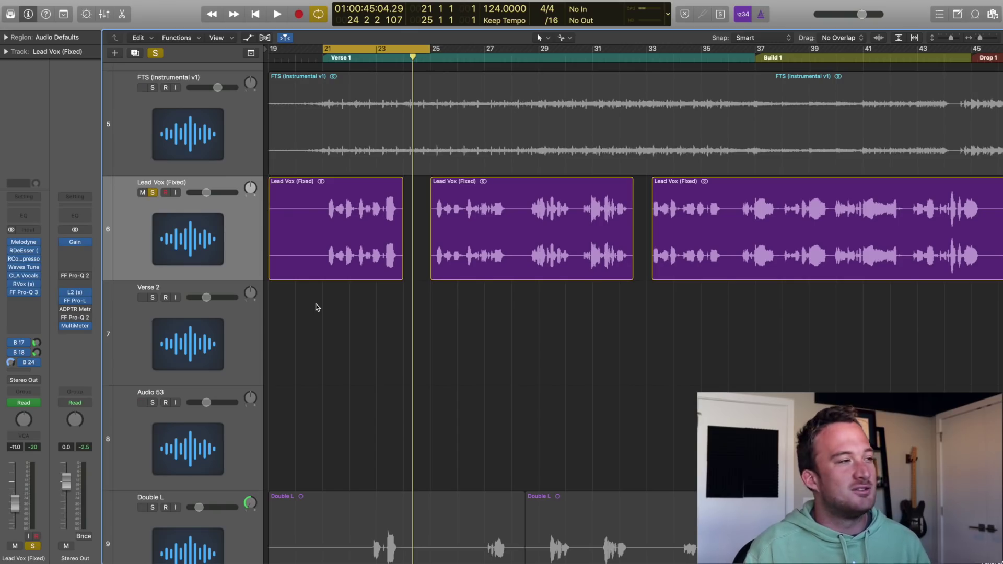
Step: Play the soloed lead vocal from Build 1 at bar 37 with its inserts bypassed and the cycle off
left_click_drag(12, 242, 14, 334)
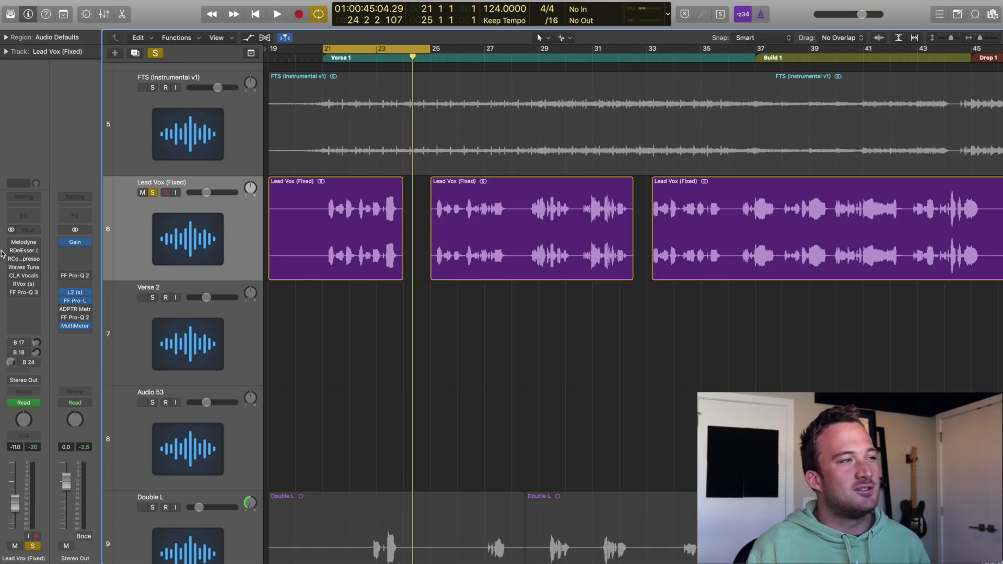
left_click(408, 46)
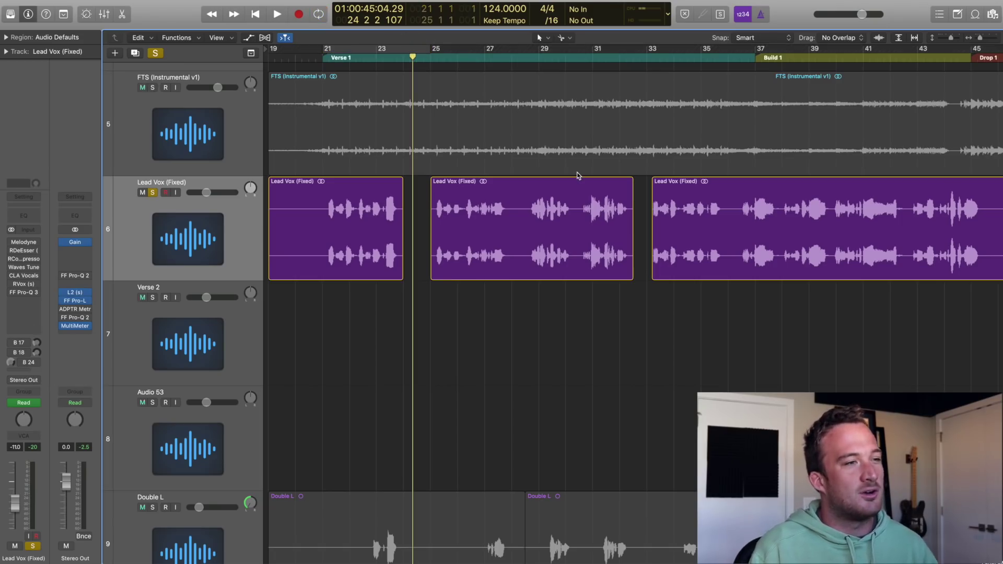
scroll(577, 176, "down", 8)
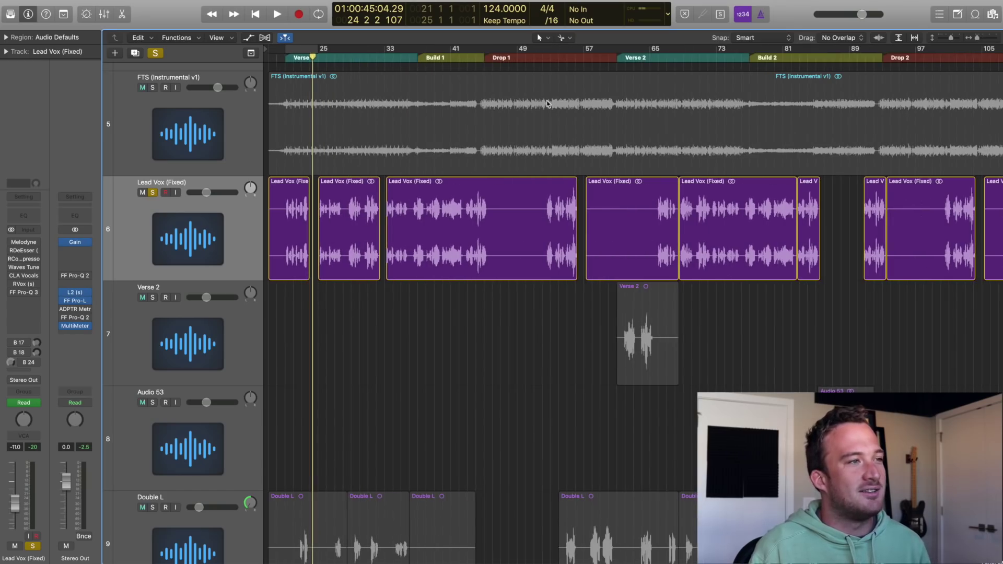
left_click(417, 58)
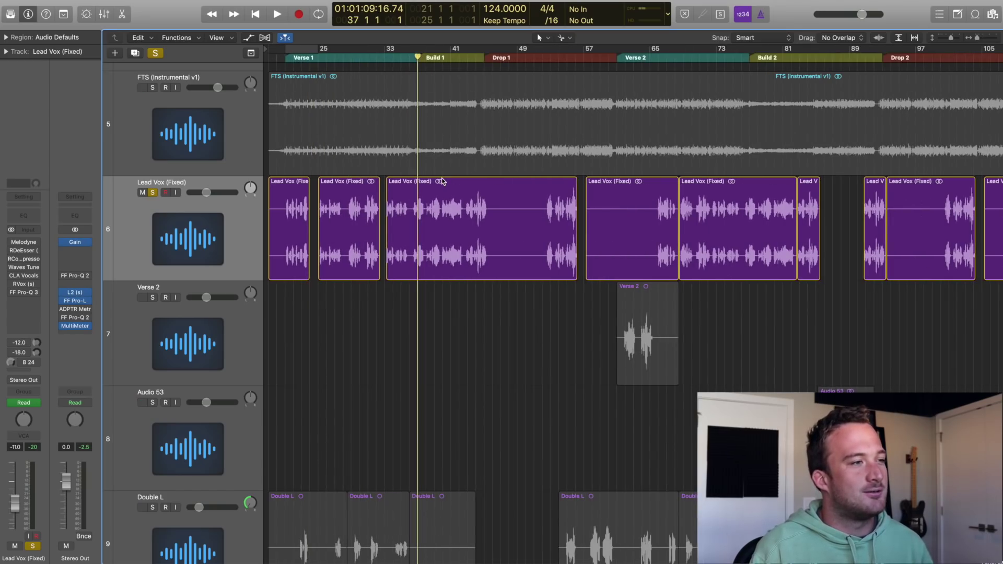
key("space")
scroll(441, 181, "up", 4)
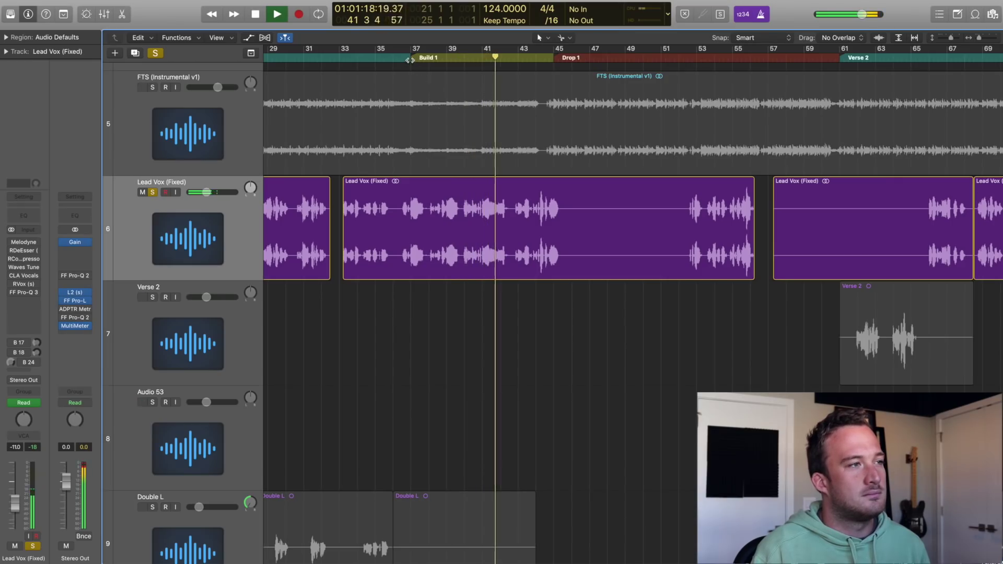
key("space")
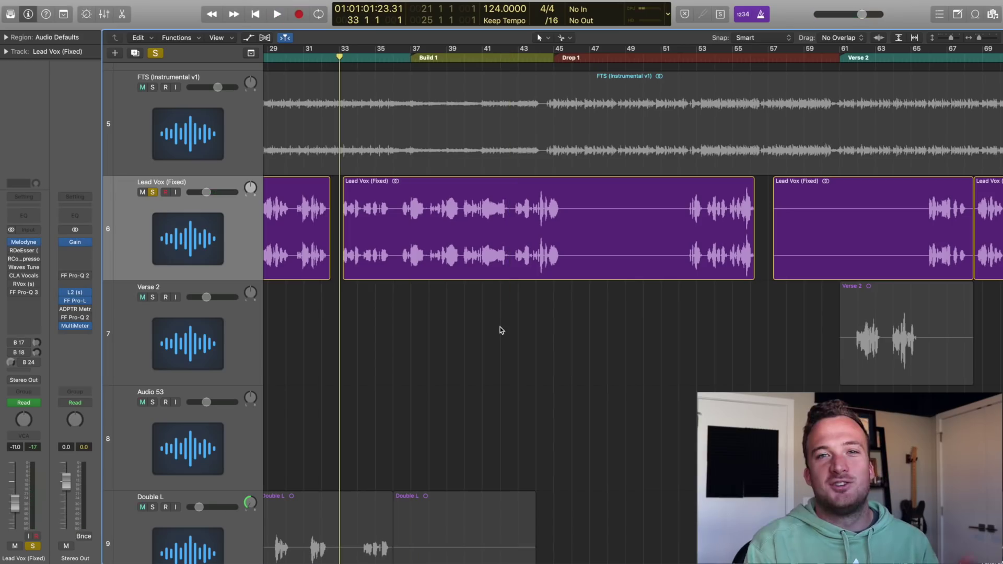
Step: Open Melodyne on Lead Vox (Fixed) and examine the pitch notes around bars 66 to 68
left_click(21, 243)
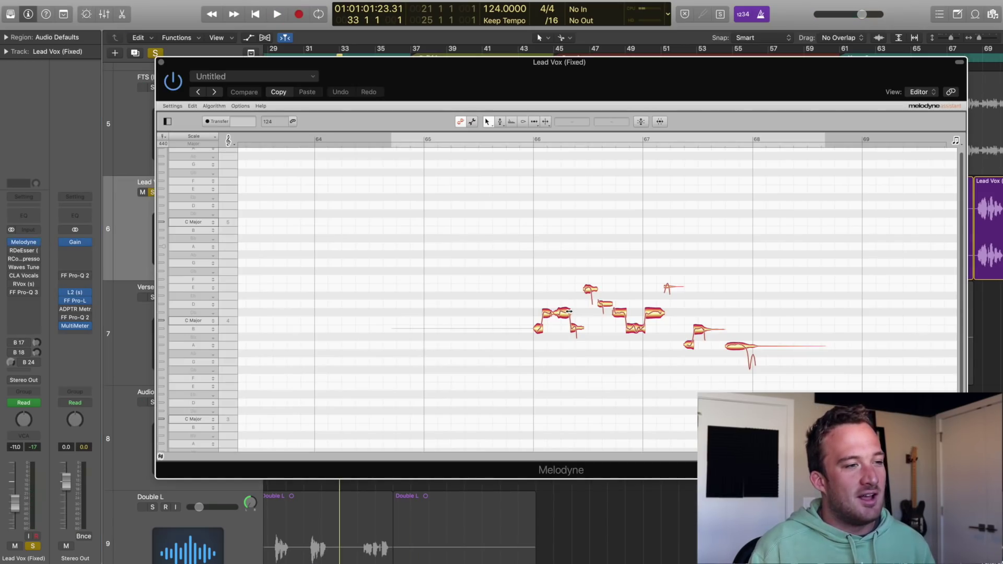
left_click_drag(930, 456, 770, 456)
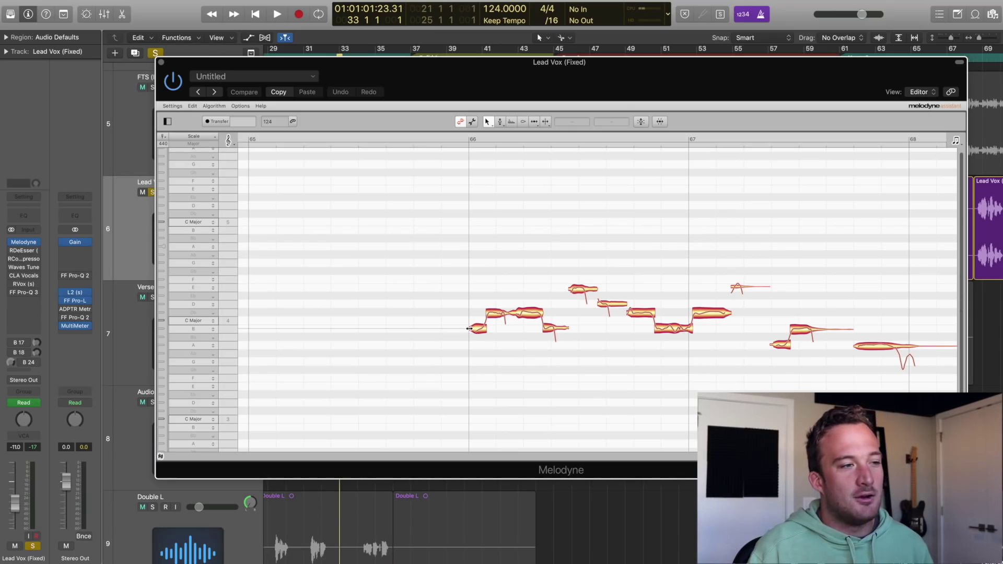
left_click_drag(469, 330, 512, 315)
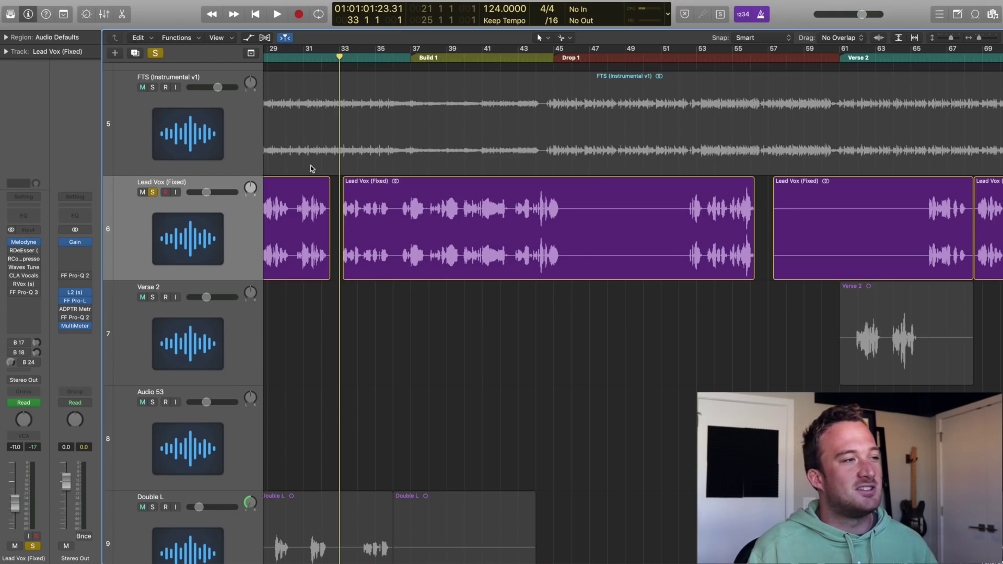
Step: Return to the looped bars 21 to 25 of Verse 1 and open the RDeEsser plug-in on Lead Vox (Fixed)
key("super+Left")
key("super+Left")
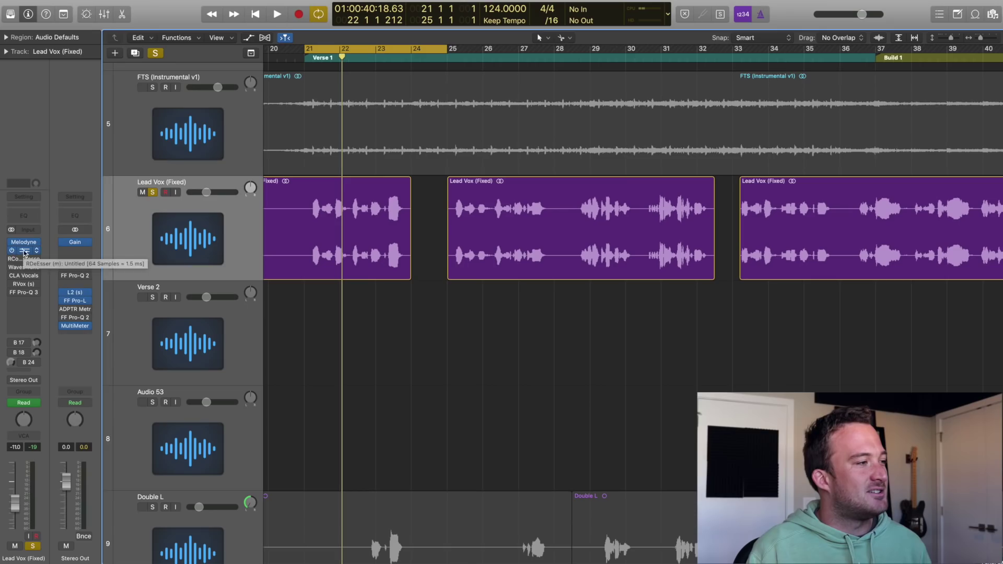
left_click(24, 250)
left_click_drag(92, 49, 678, 212)
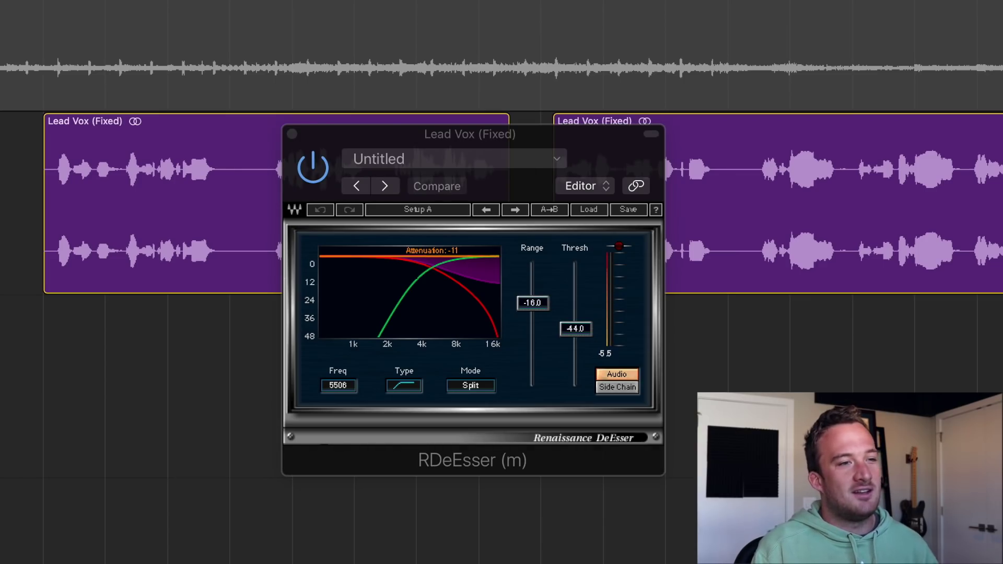
scroll(141, 204, "up", 5)
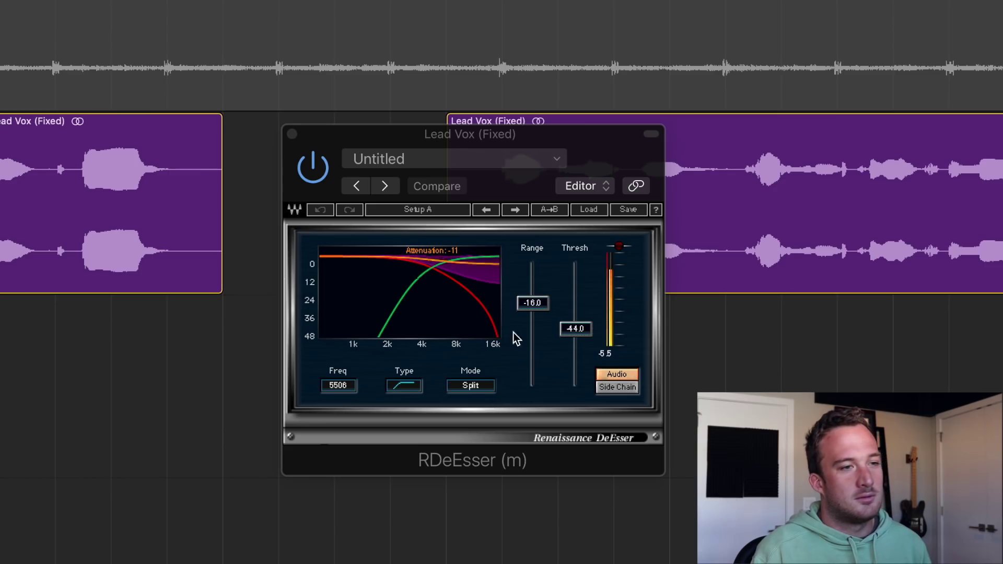
Step: Try the RDeEsser threshold at 0.0, return it to -44.0, and toggle the Mode setting back to Split
left_click_drag(575, 328, 576, 274)
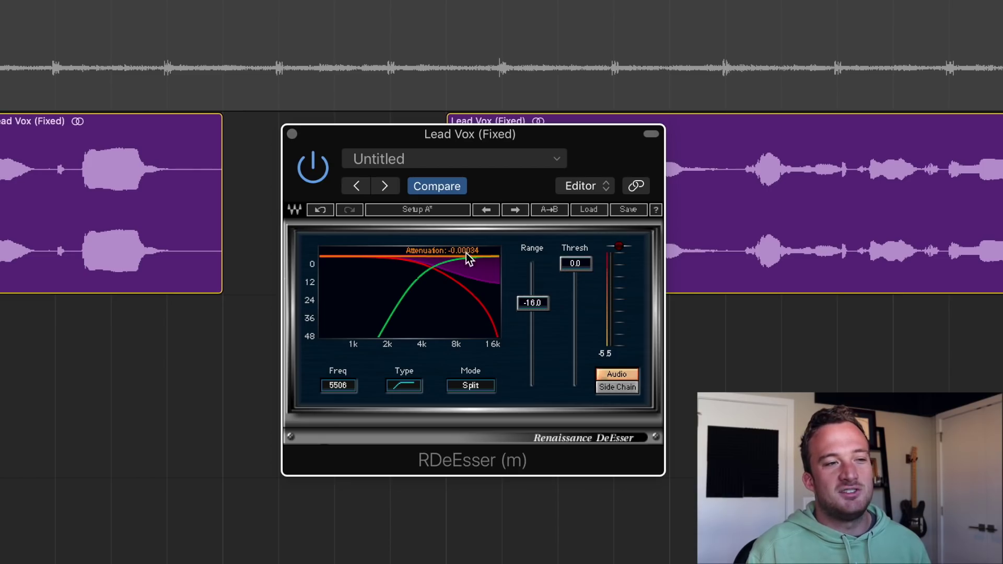
left_click_drag(575, 265, 575, 329)
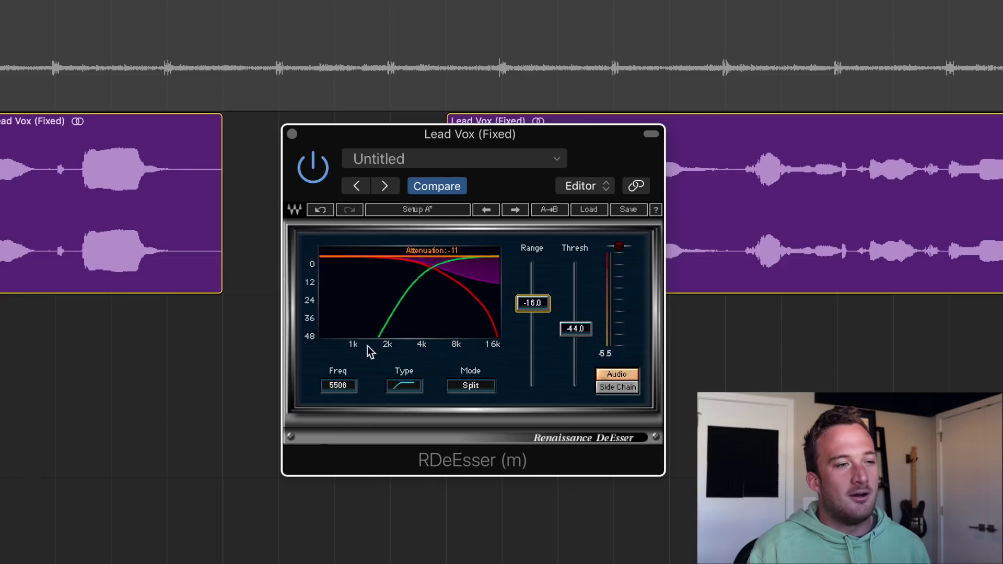
left_click(470, 387)
left_click(470, 387)
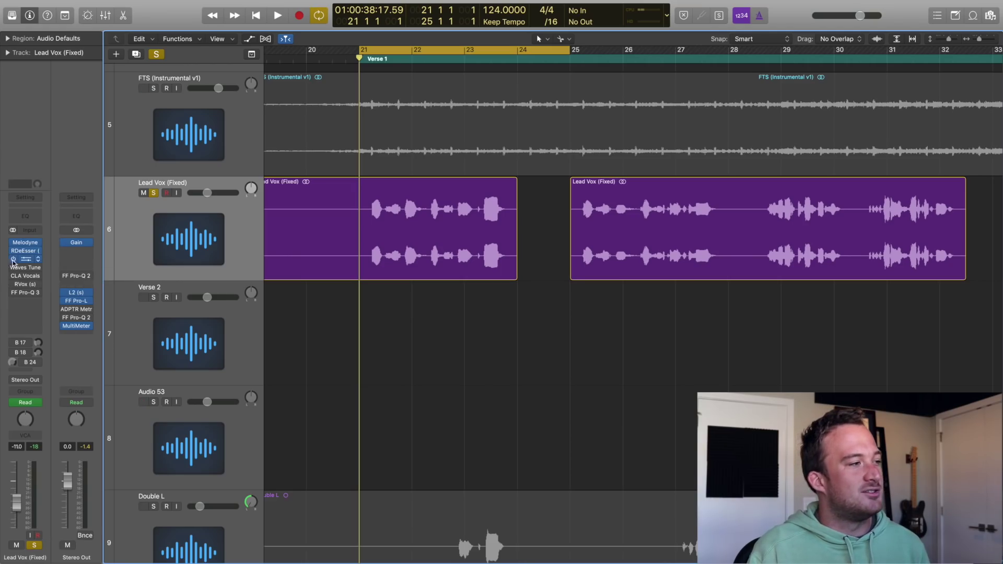
Step: Enable RCompressor on Lead Vox (Fixed) and browse its factory presets, keeping Pensado Vocal 1
left_click(12, 260)
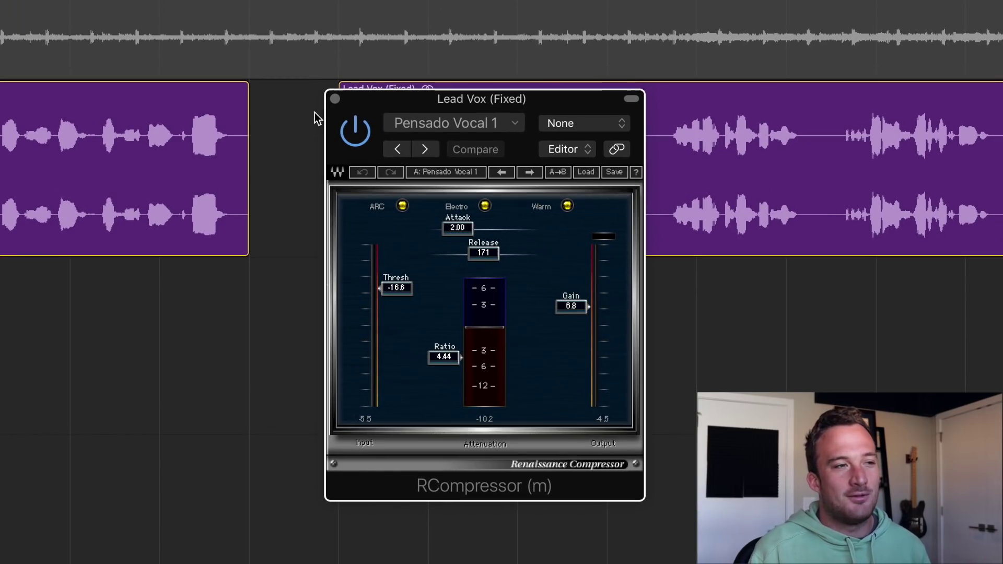
left_click(411, 130)
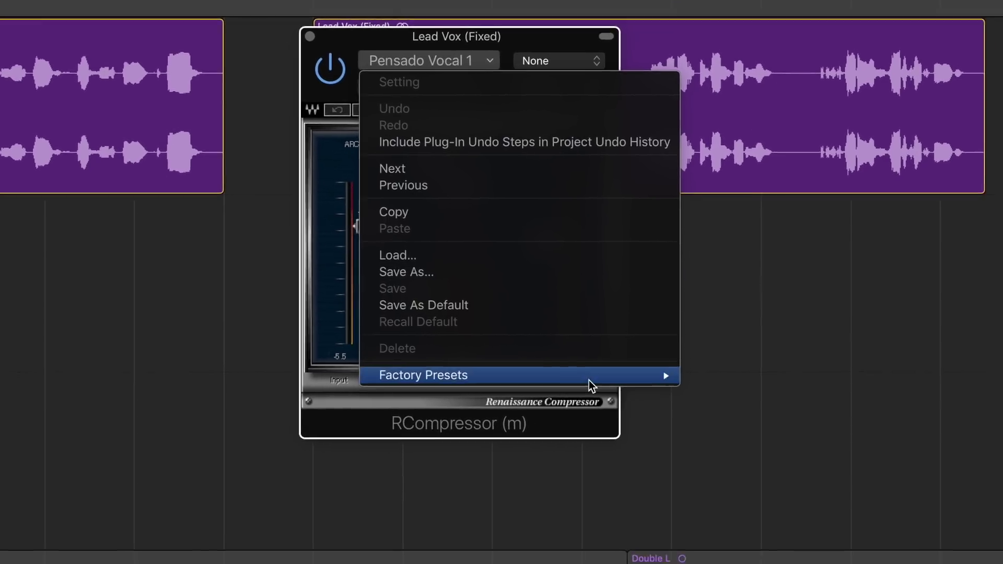
mouse_move(611, 438)
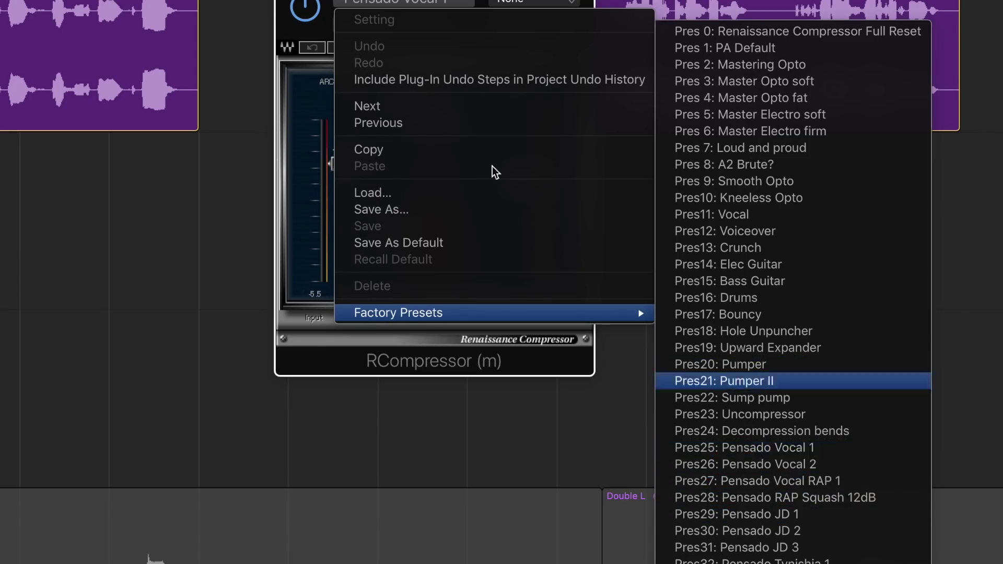
left_click(294, 142)
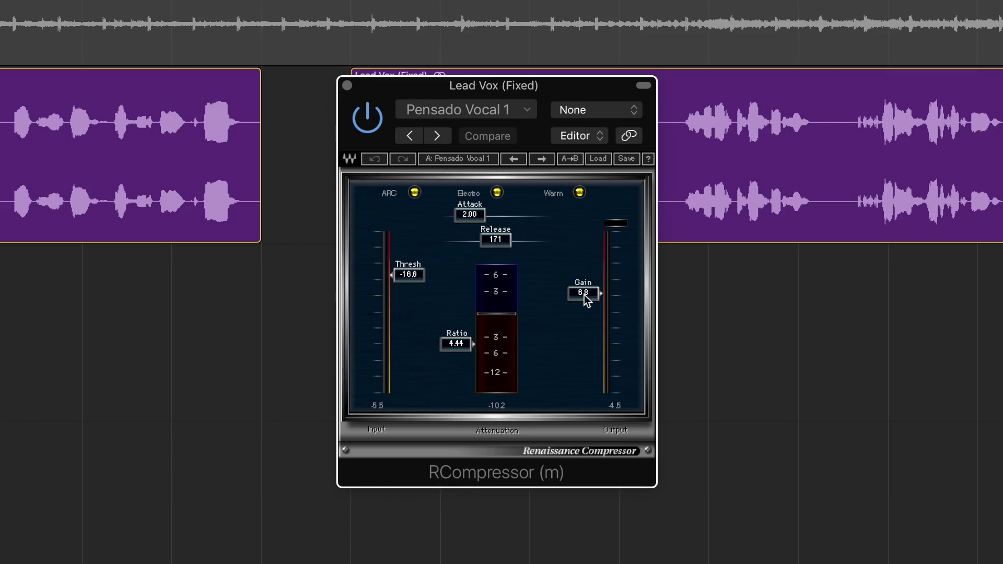
Step: Play the Verse 1 vocal loop and watch the RCompressor's attenuation and level meters
key("space")
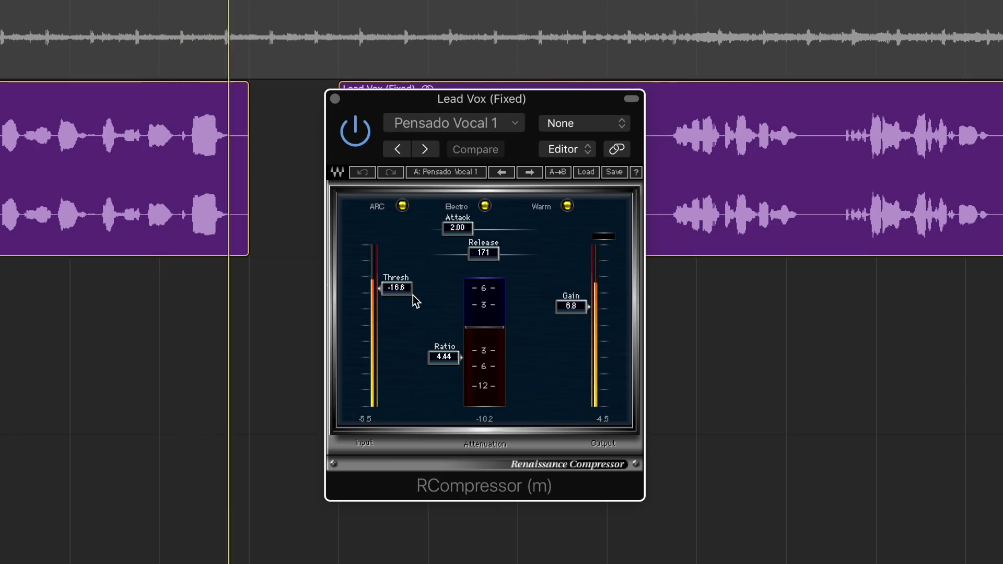
key("space")
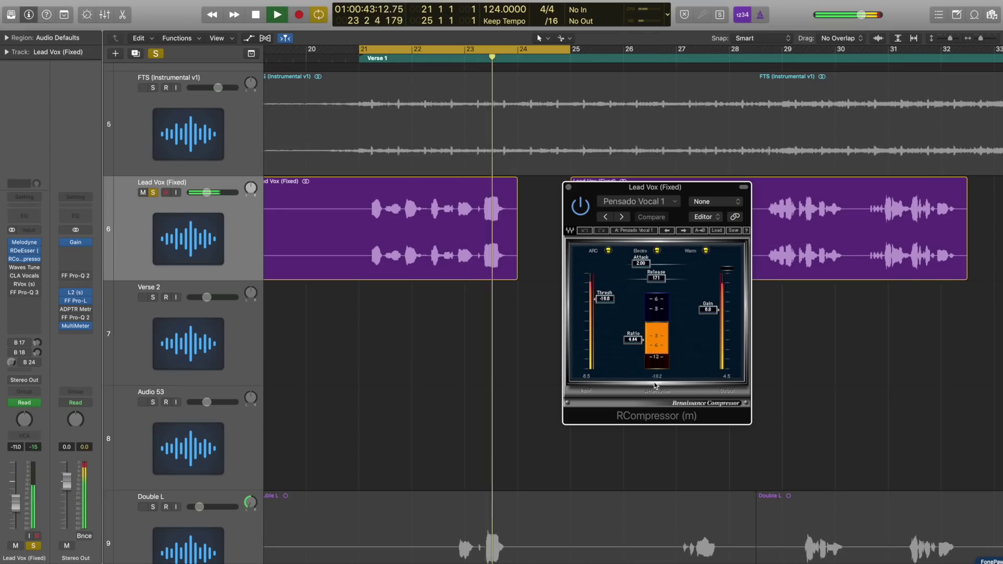
Step: Open Waves Tune Real-Time on Lead Vox (Fixed), try Note Transition at 0.1 ms, and set it to 82.9 ms
left_click(569, 187)
left_click(24, 268)
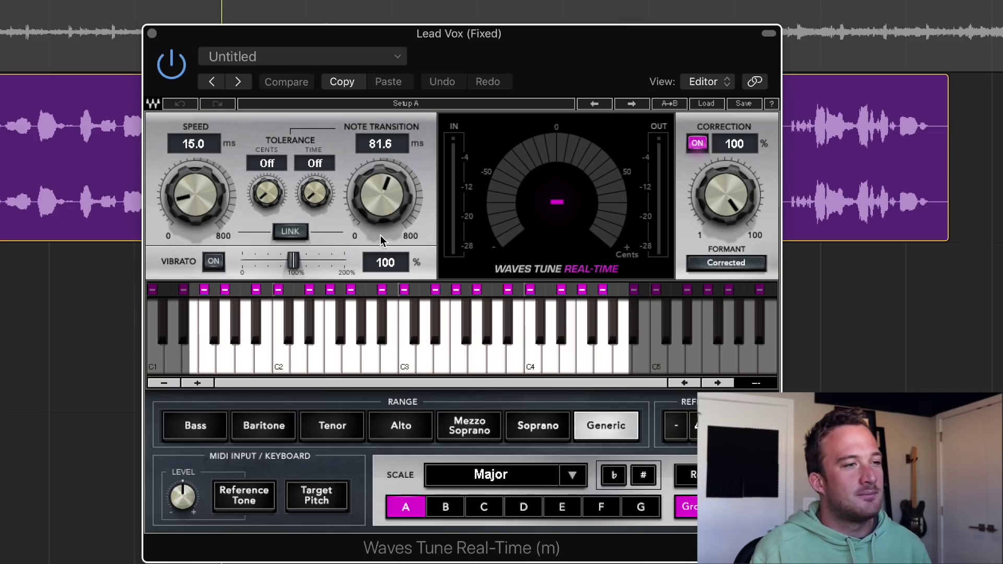
left_click_drag(389, 206, 389, 261)
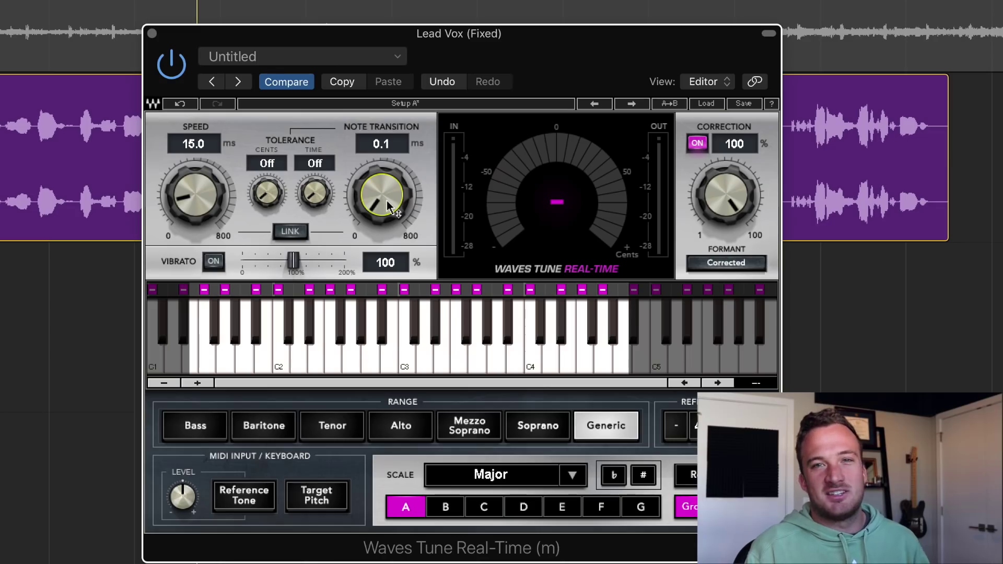
left_click_drag(389, 207, 389, 166)
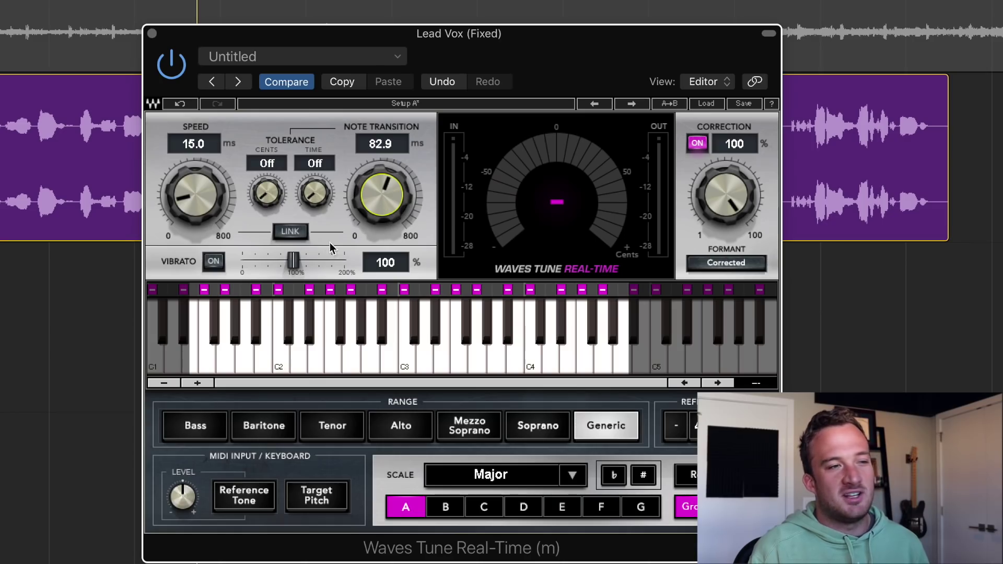
key("space")
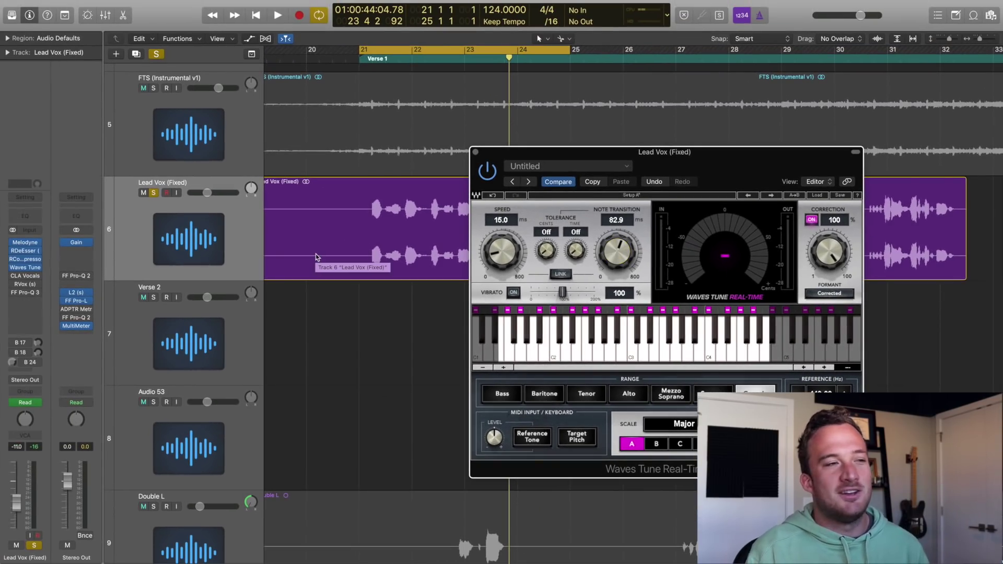
Step: Open CLA Vocals on Lead Vox (Fixed) and play the vocal while auditioning its Pitch effect, keeping Stereo mode at -8.0
left_click(476, 153)
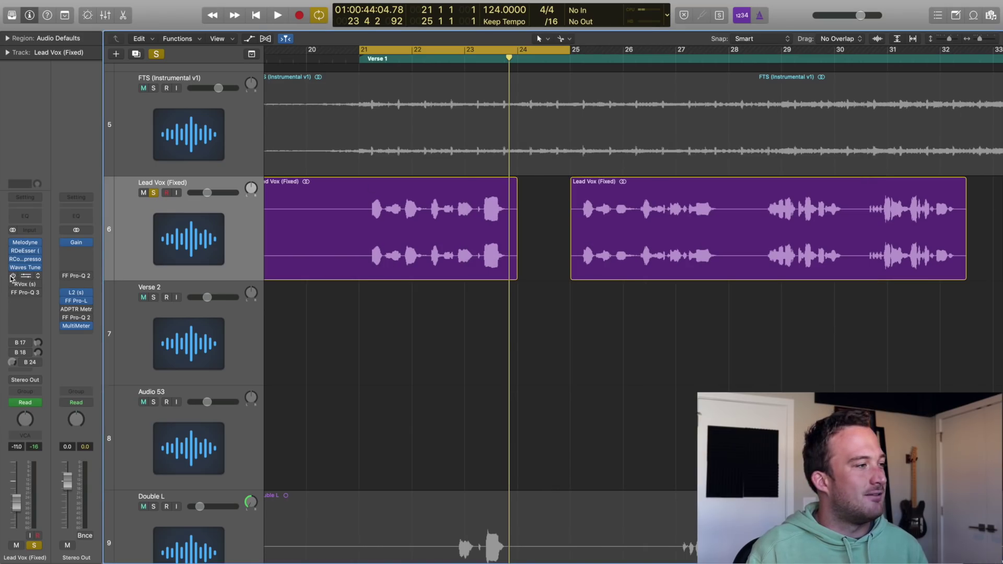
left_click(23, 276)
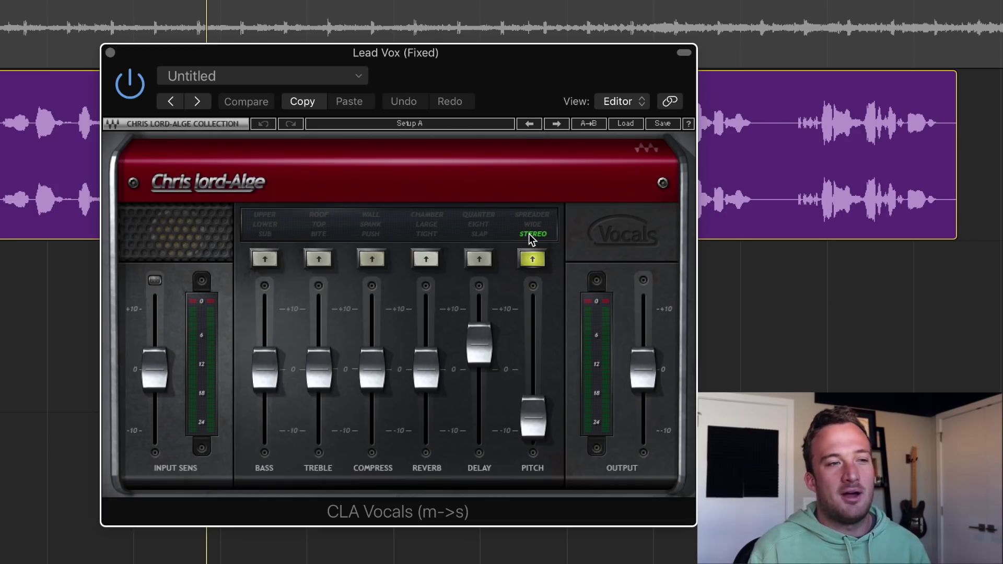
key("space")
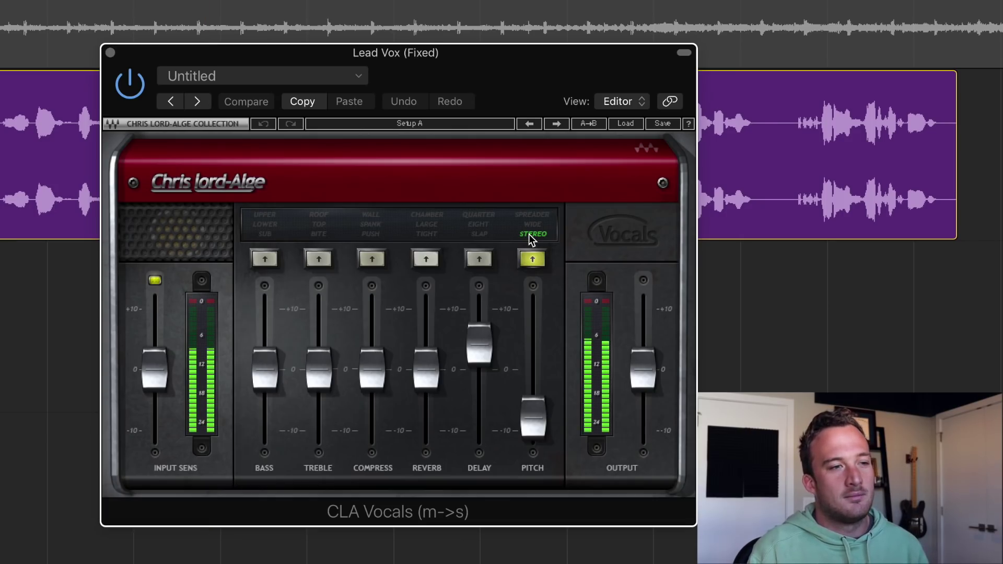
left_click(529, 234)
left_click(532, 234)
left_click(541, 426)
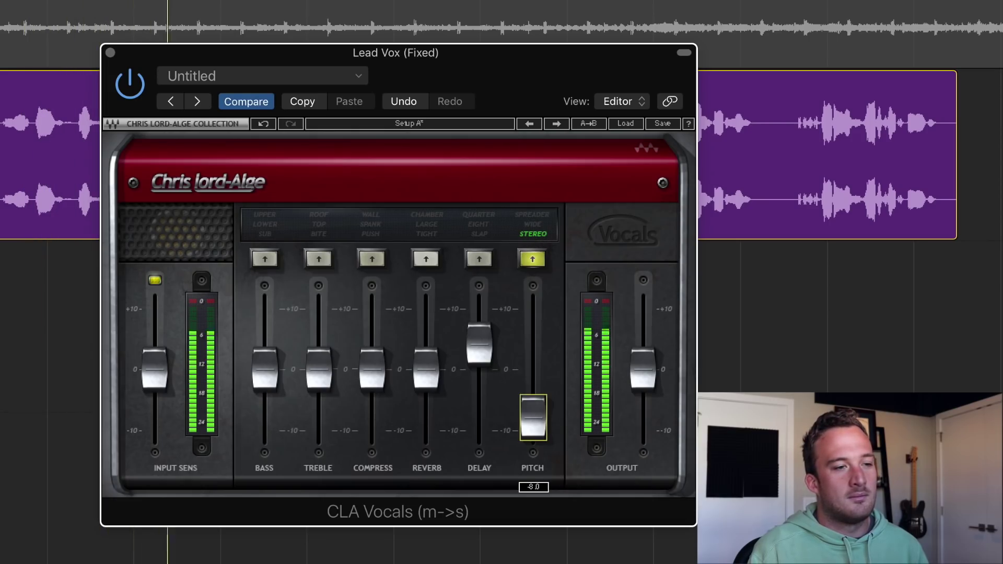
key("space")
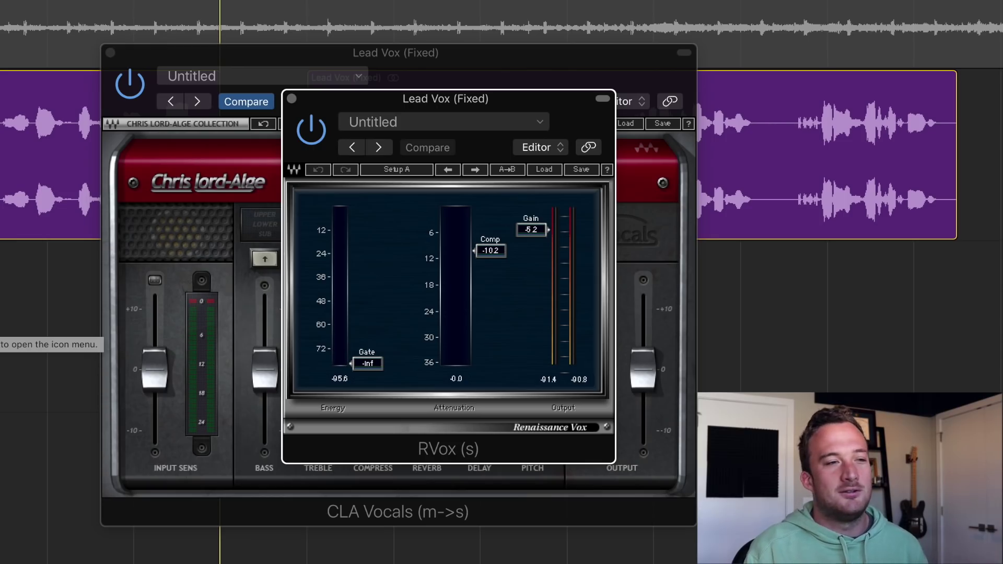
Step: Play the vocal loop through RVox, compare its settings with RCompressor's, and close the plug-in windows
key("space")
left_click(111, 54)
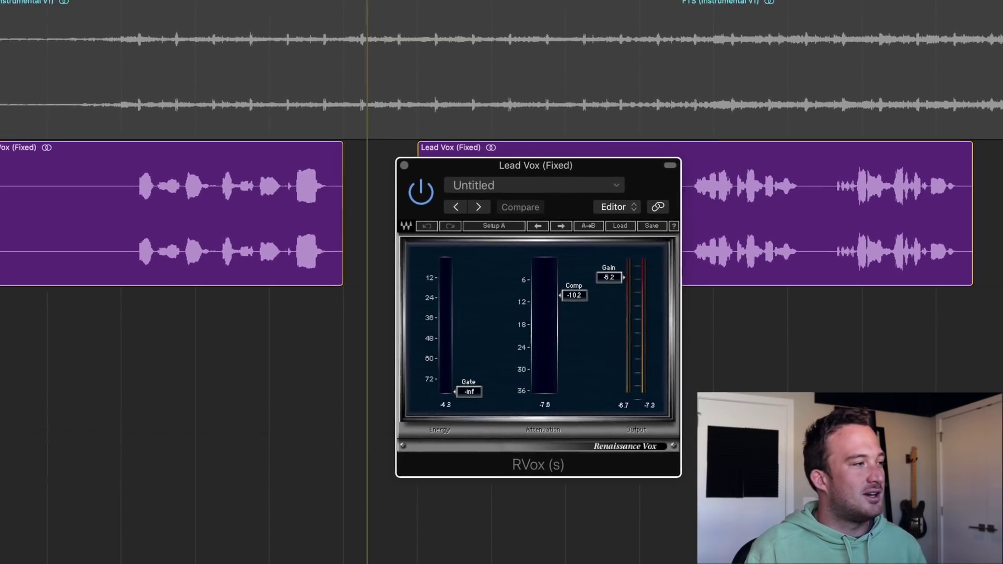
left_click_drag(483, 179, 217, 173)
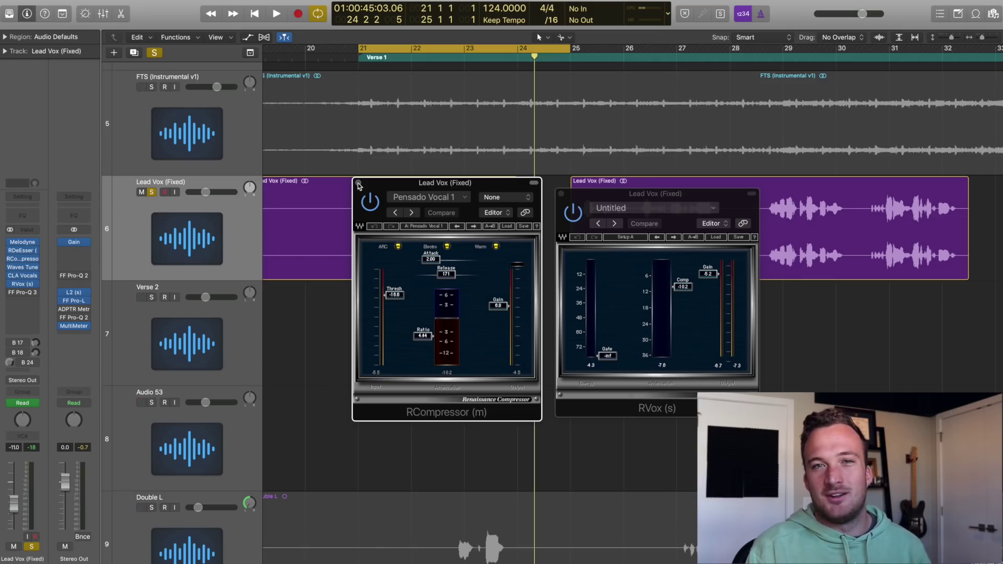
left_click(358, 184)
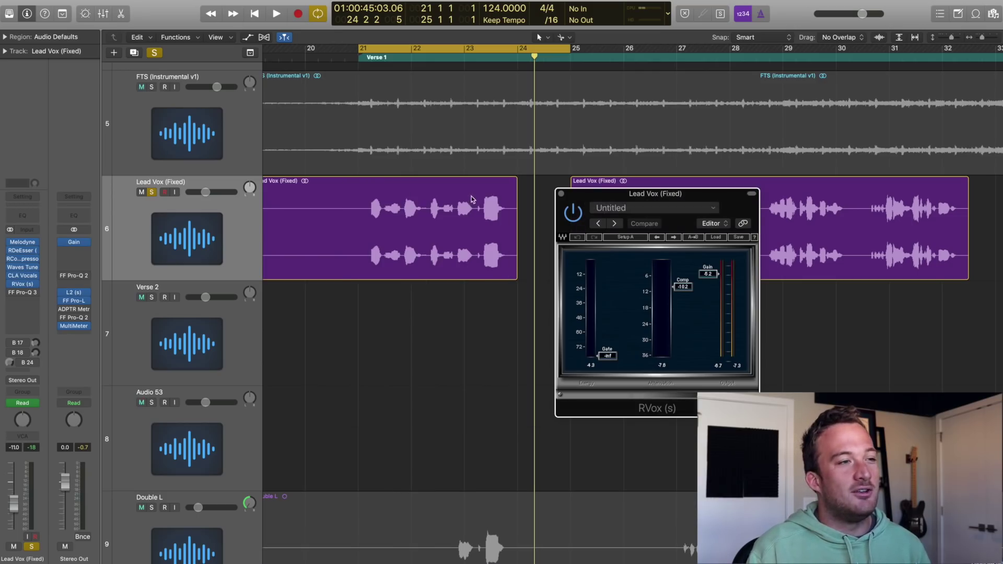
left_click(561, 194)
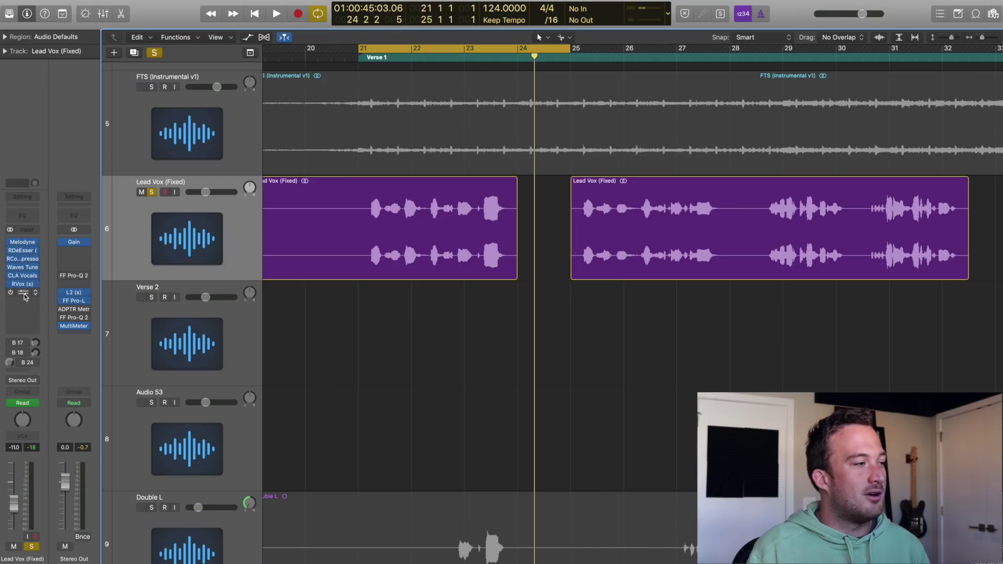
Step: Open FF Pro-Q 3 on Lead Vox (Fixed) and compare the playing vocal with the EQ bypassed and active
left_click(24, 296)
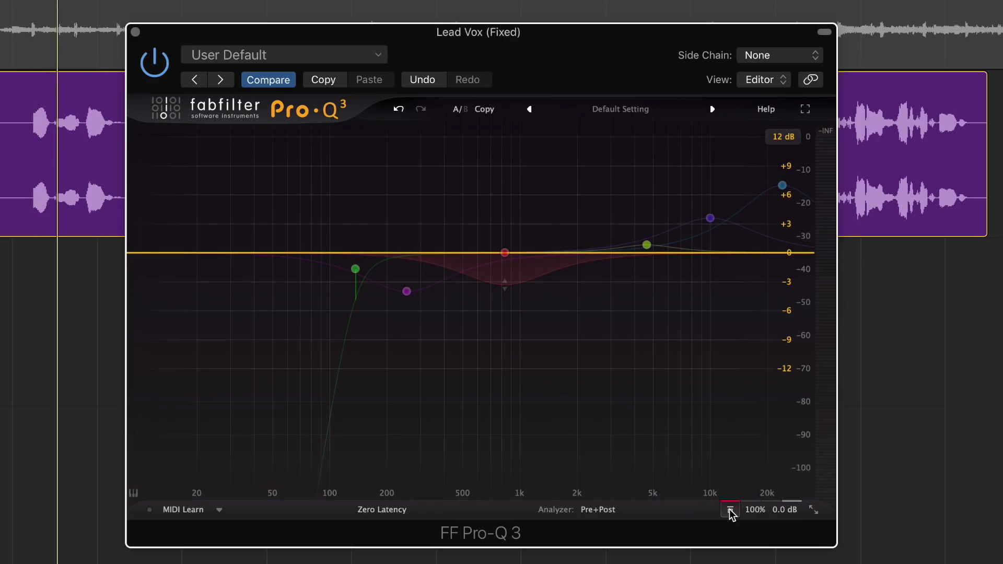
left_click(730, 510)
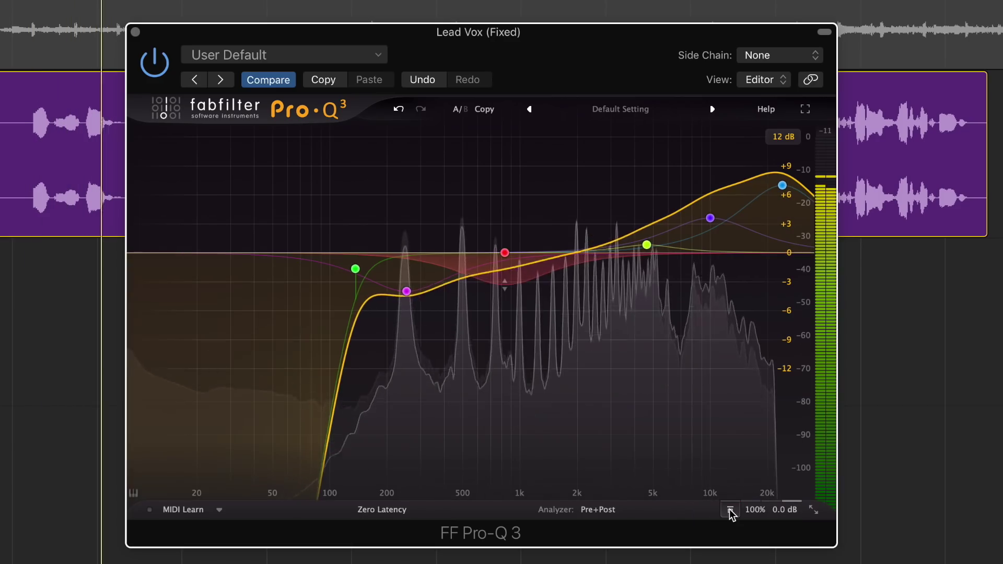
left_click(730, 510)
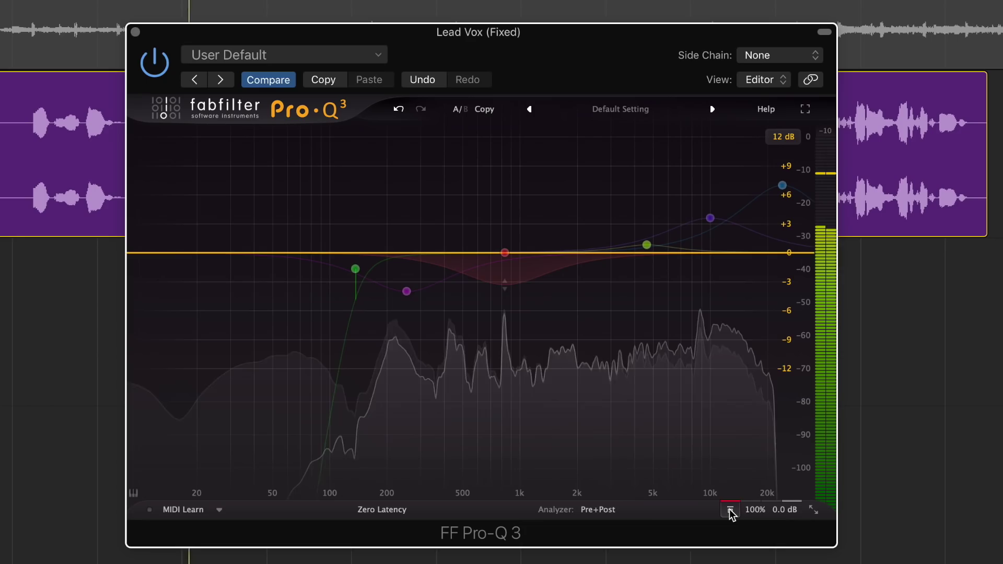
left_click(729, 510)
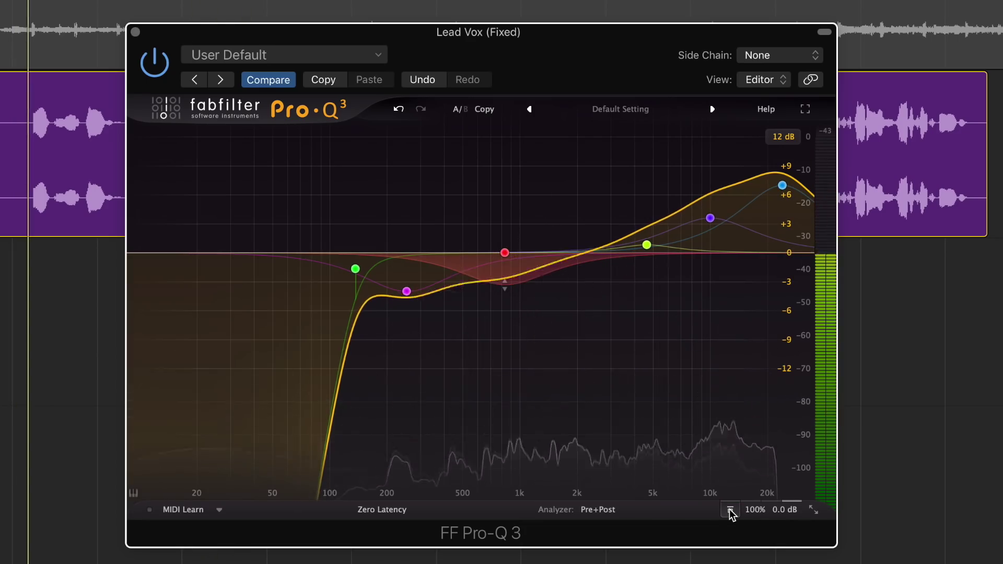
left_click(729, 510)
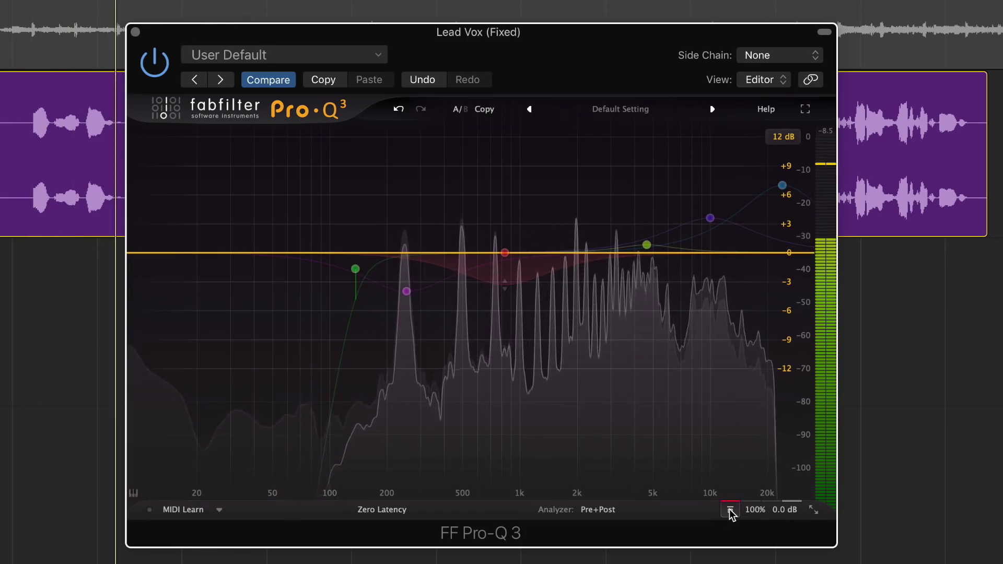
left_click(730, 511)
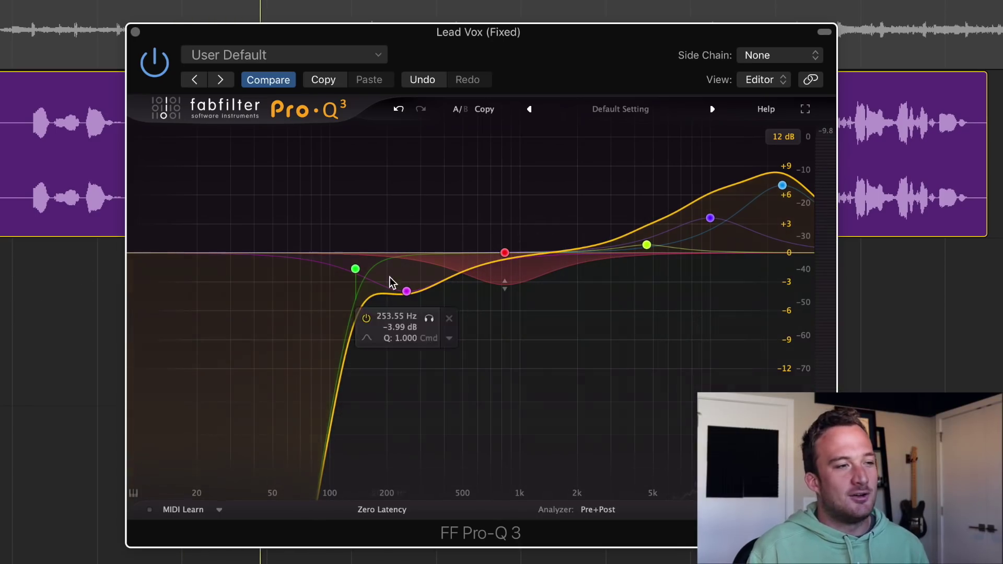
Step: Examine the low cut, 253.55 Hz bell and 830.85 Hz dynamic band, and play the loop to watch the dynamic cut
left_click(355, 269)
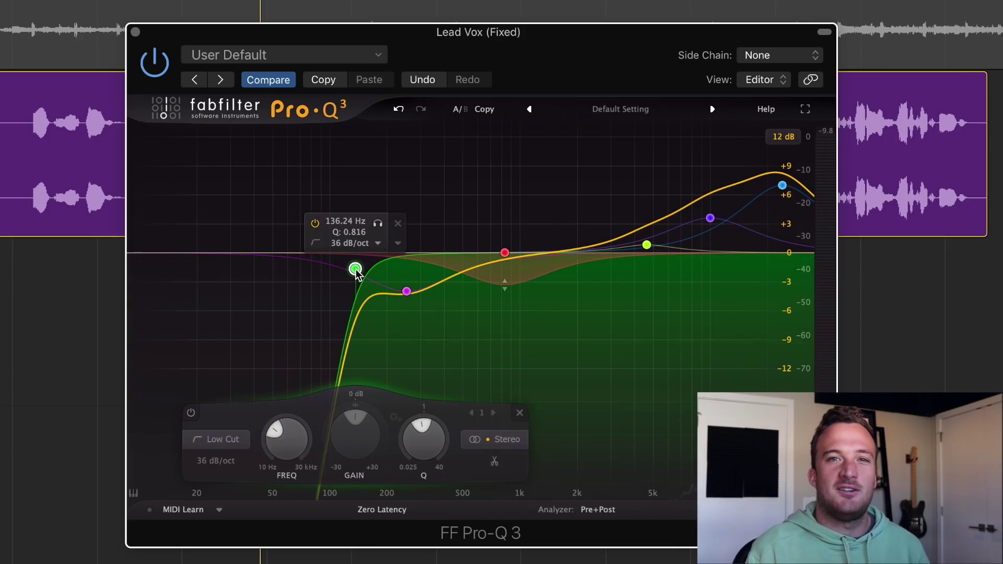
left_click(407, 292)
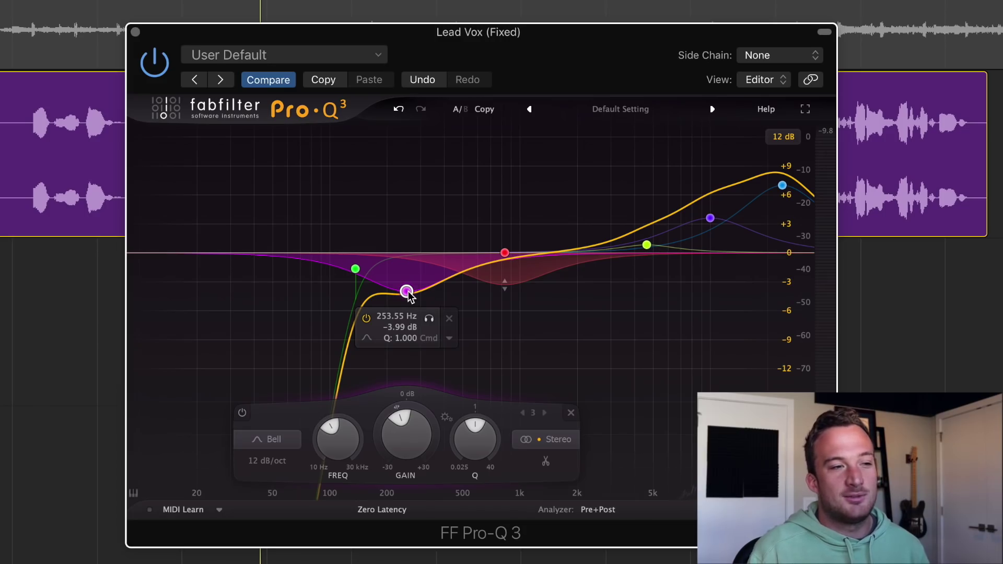
left_click(504, 254)
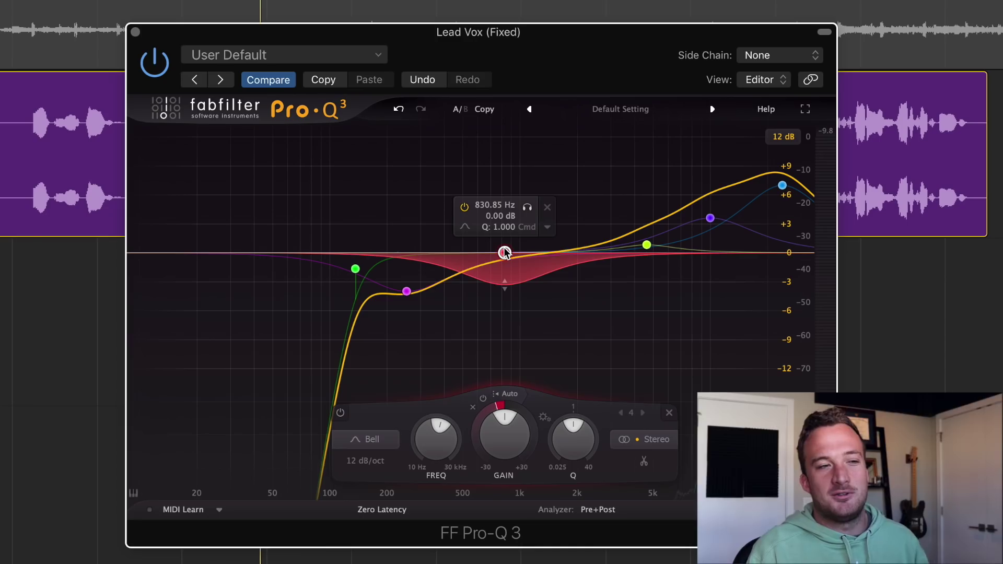
key("space")
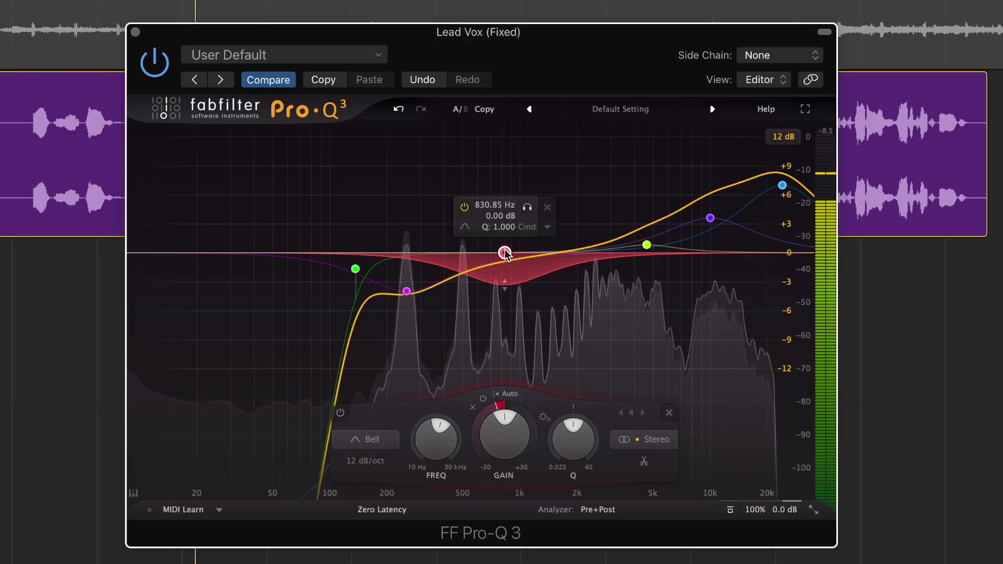
key("space")
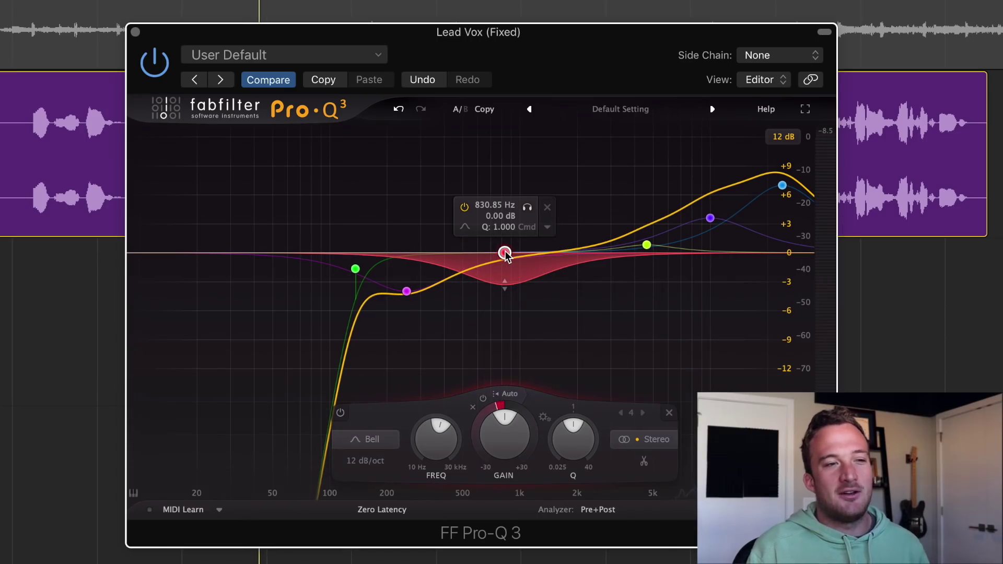
Step: Try a narrow bell boost of about +3.36 dB at 2413.3 Hz with Q 3.557, and delete that band
left_click_drag(605, 244, 594, 222)
scroll(611, 197, "up", 5)
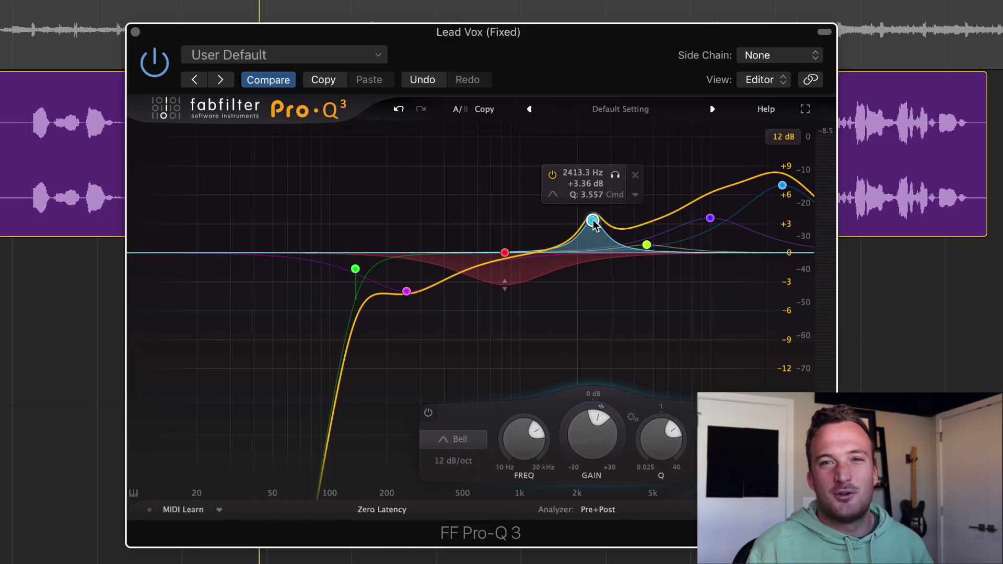
left_click(634, 174)
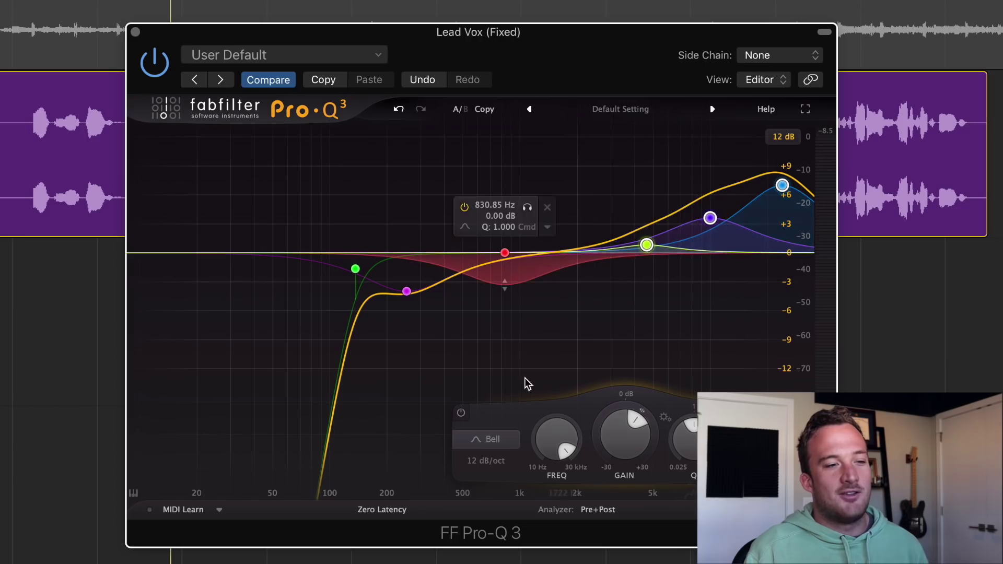
Step: Play the vocal loop while switching the three high-frequency boost bands off and back on
left_click(462, 414)
key("space")
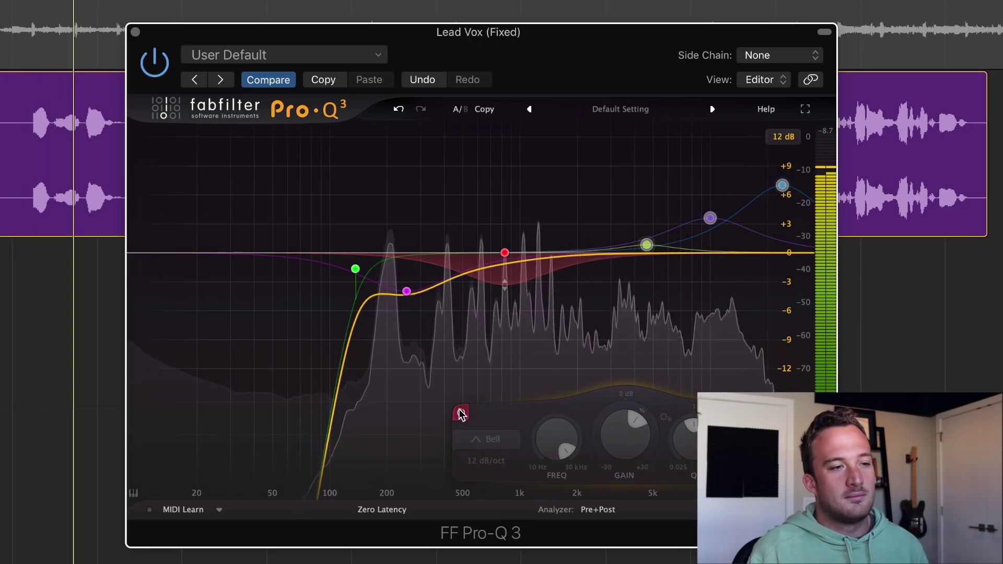
left_click(460, 414)
left_click(460, 413)
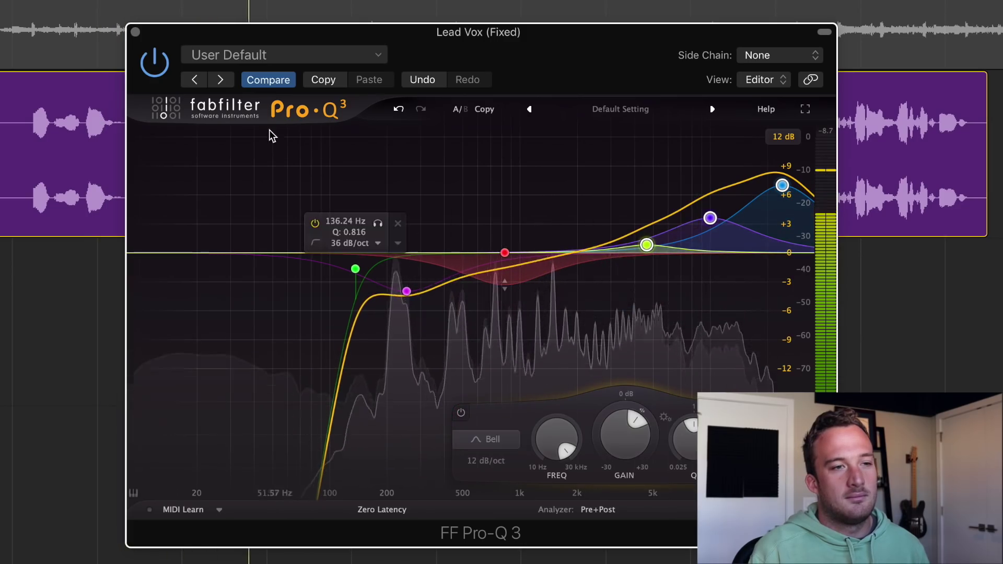
key("space")
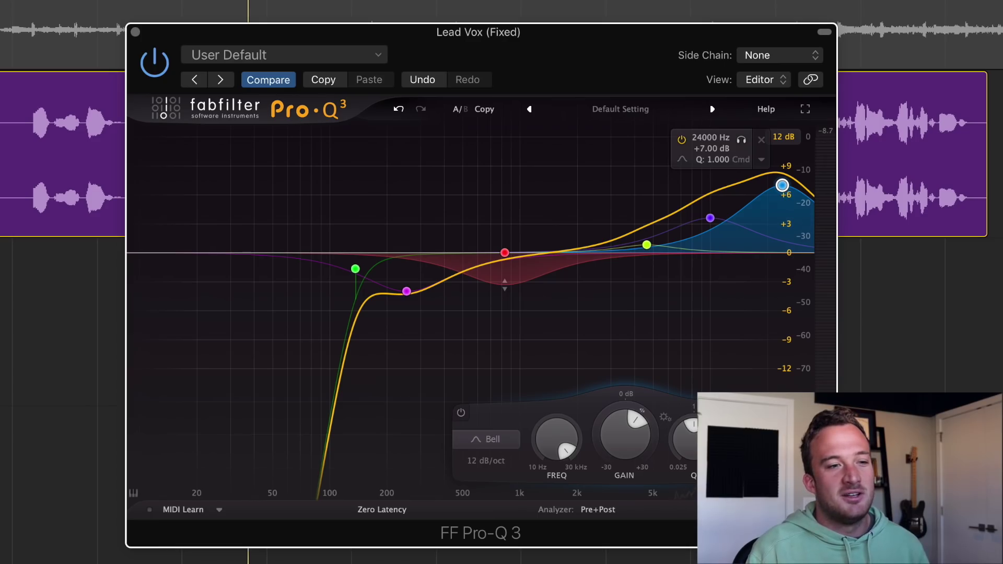
Step: Try more gain on the 24000 Hz band, and compare the 10002 Hz band disabled and enabled during playback
left_click_drag(623, 437, 631, 414)
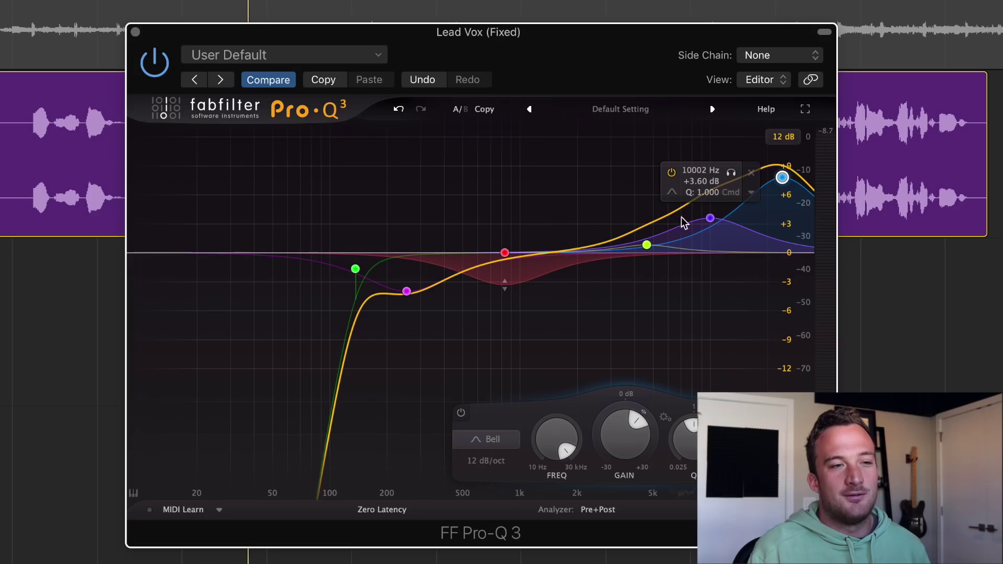
left_click(711, 219)
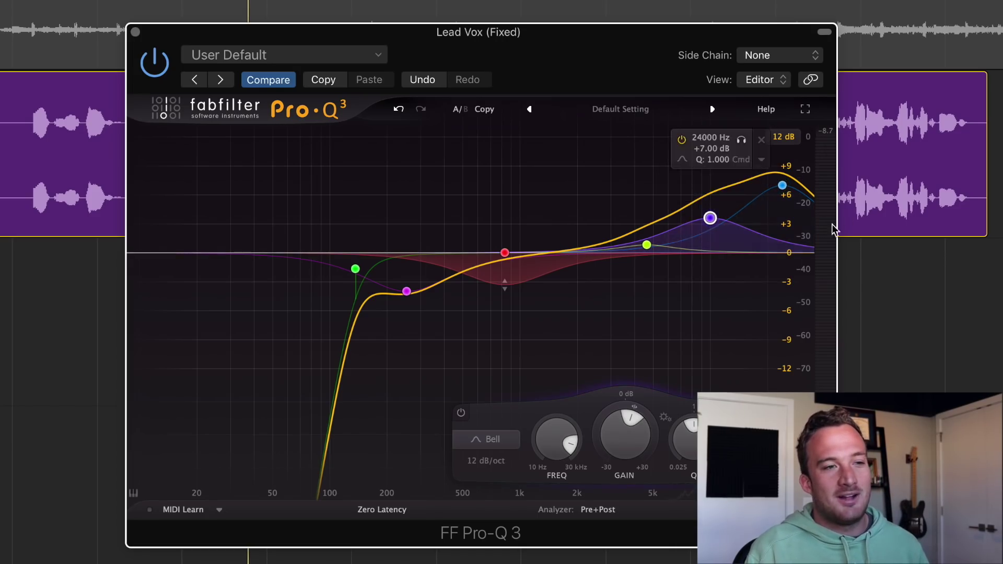
left_click(461, 413)
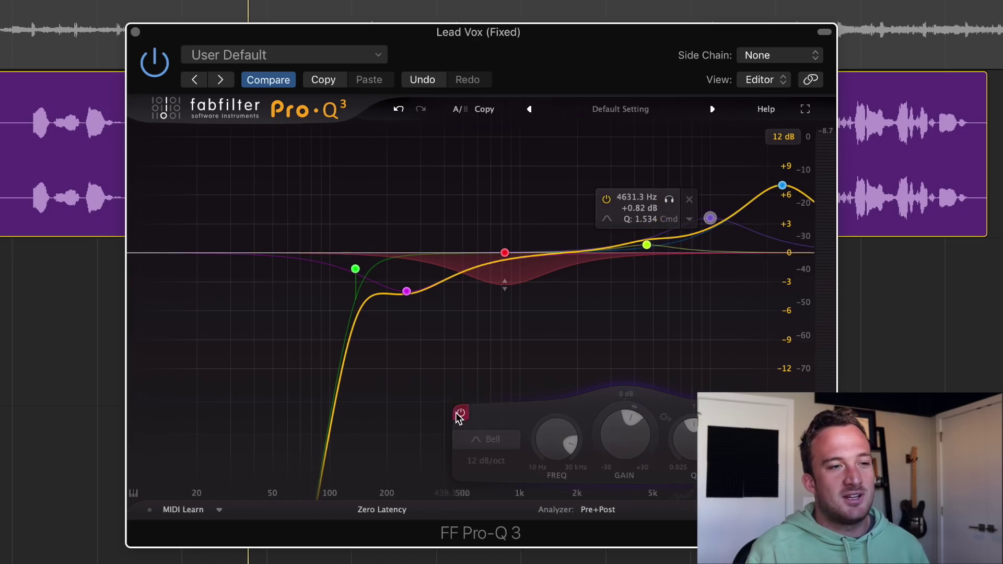
key("space")
left_click(462, 412)
Step: Try the 10002 Hz band at a gain of +2.43 dB during playback, and undo the change
mouse_move(620, 442)
left_mouse_down()
mouse_move(615, 402)
mouse_move(627, 438)
left_mouse_up()
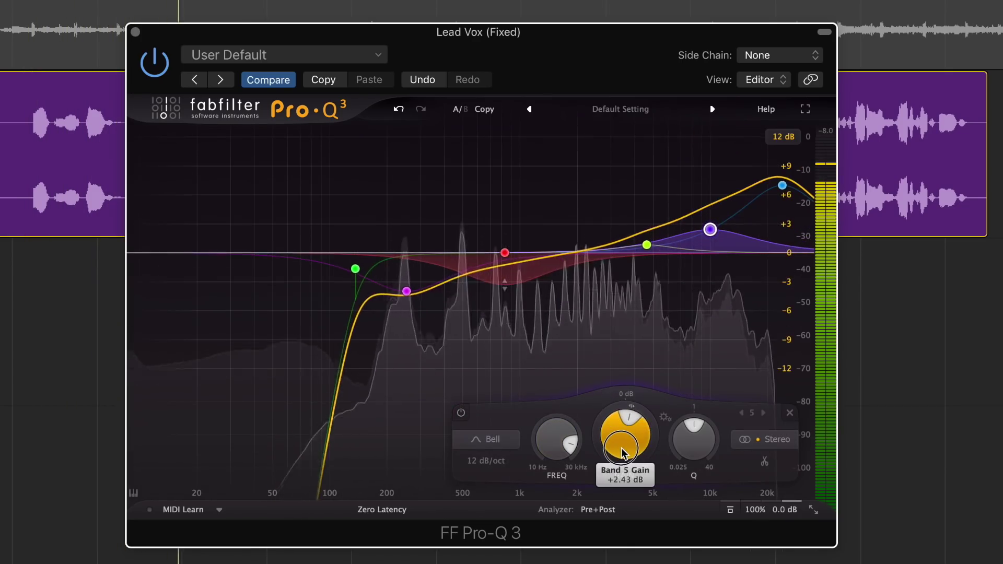
key("space")
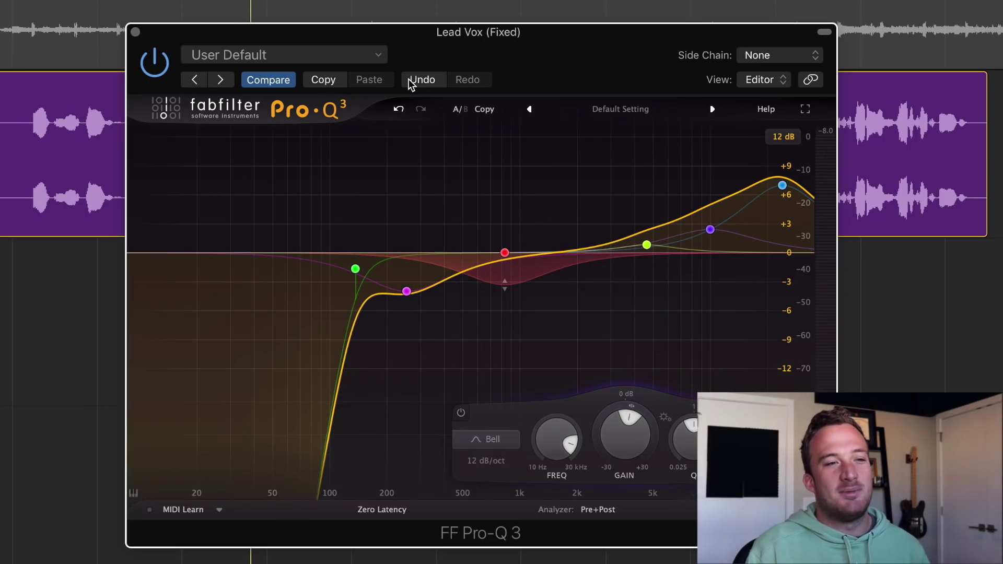
left_click(411, 81)
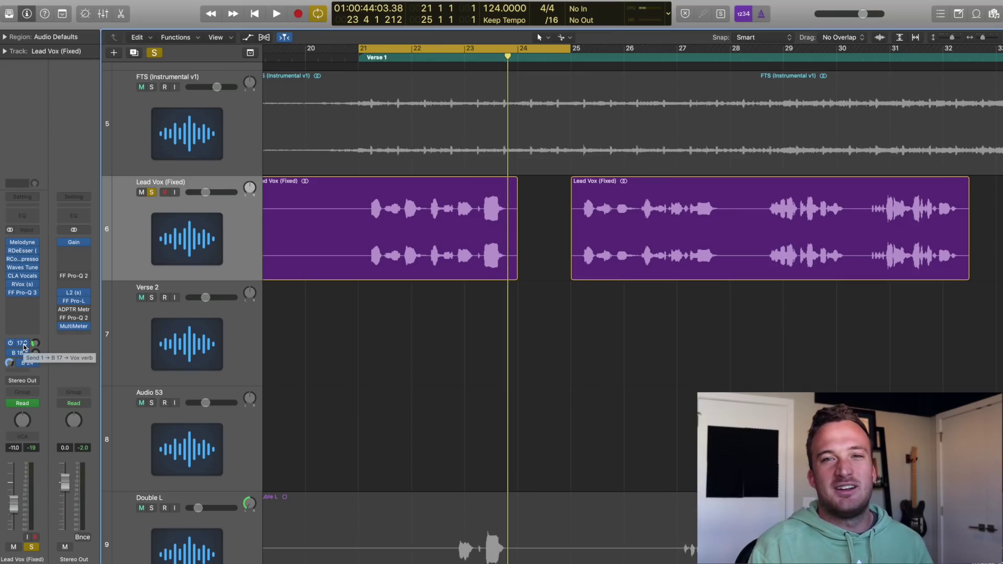
Step: Open ValhallaVintageVerb on the Bus 17 vocal reverb send, and load the Don Gunn designer preset SP-Pop Vocal
left_click(24, 346)
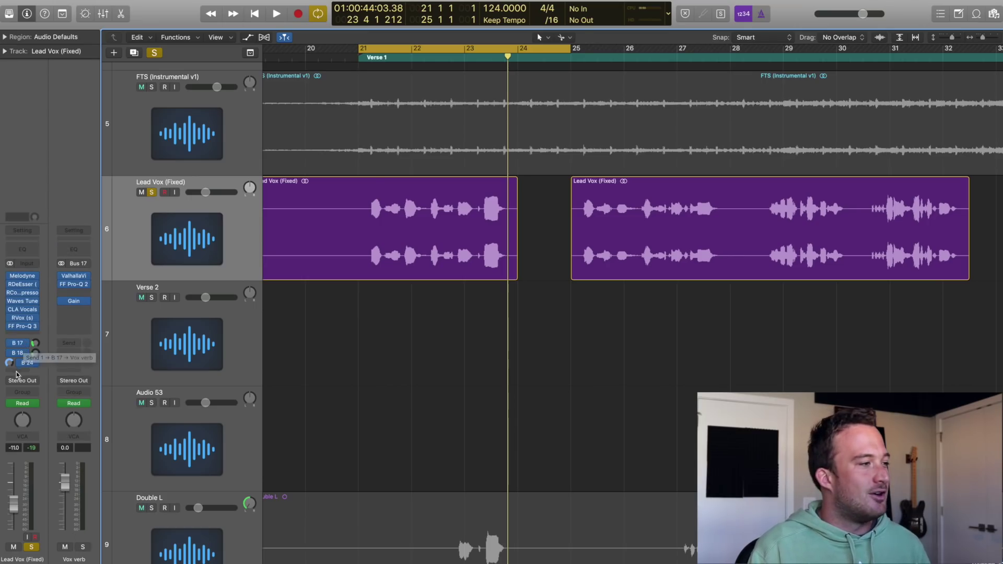
left_click(74, 275)
left_click_drag(230, 15, 656, 153)
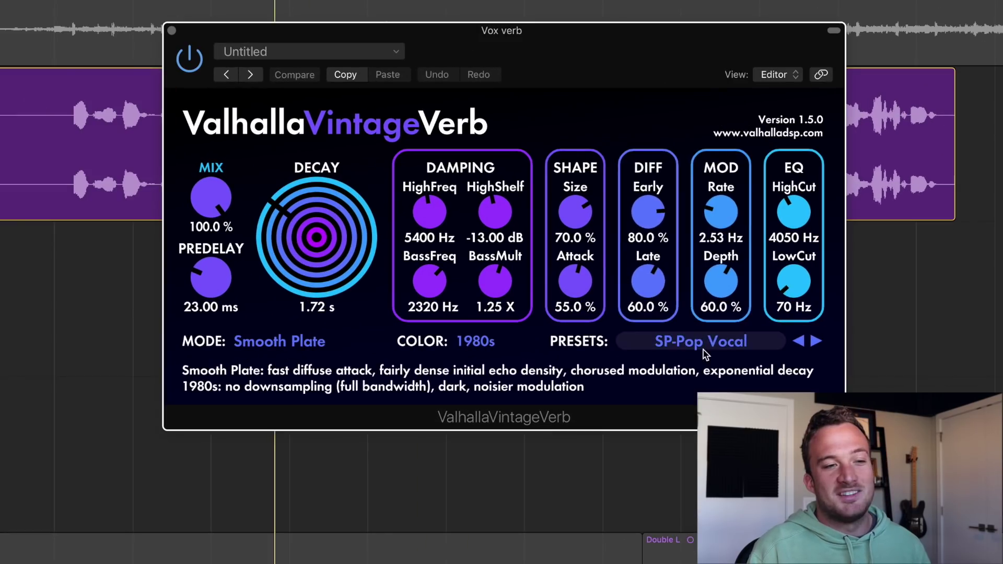
left_click(797, 364)
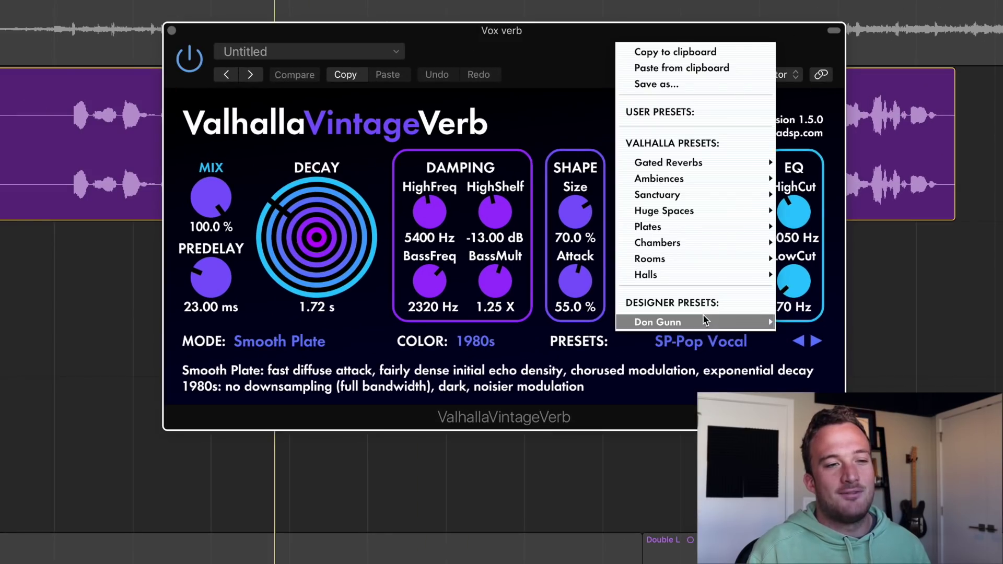
mouse_move(703, 315)
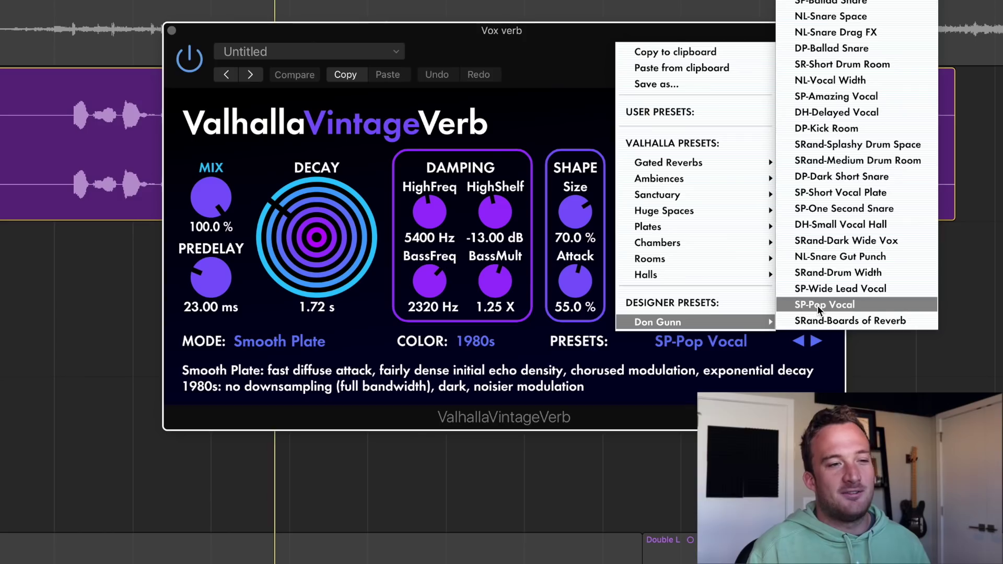
left_click(819, 309)
Step: Set the reverb's predelay to 36 ms and its decay to 1.61 s during playback
key("space")
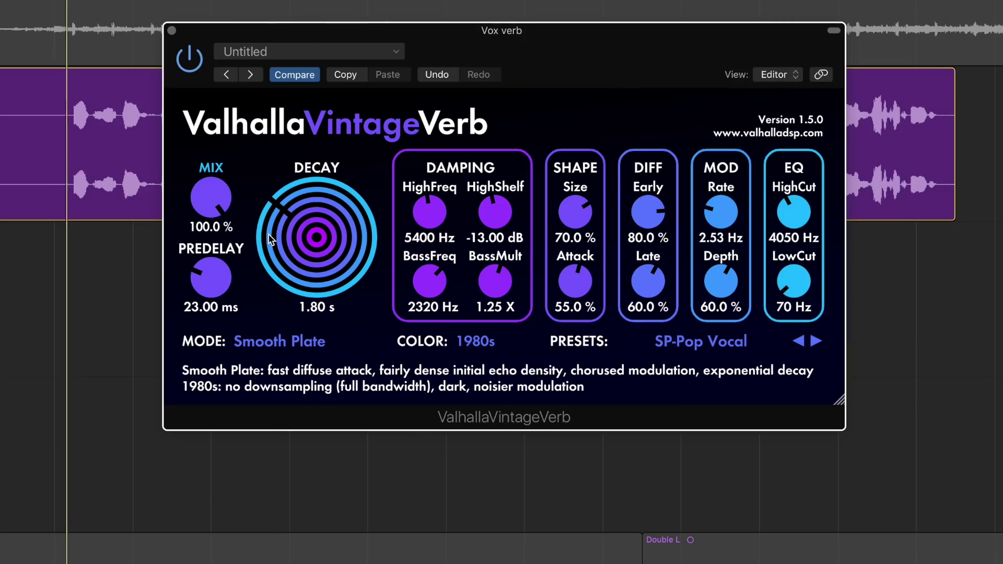
left_click_drag(225, 267, 227, 270)
left_click_drag(277, 235, 269, 257)
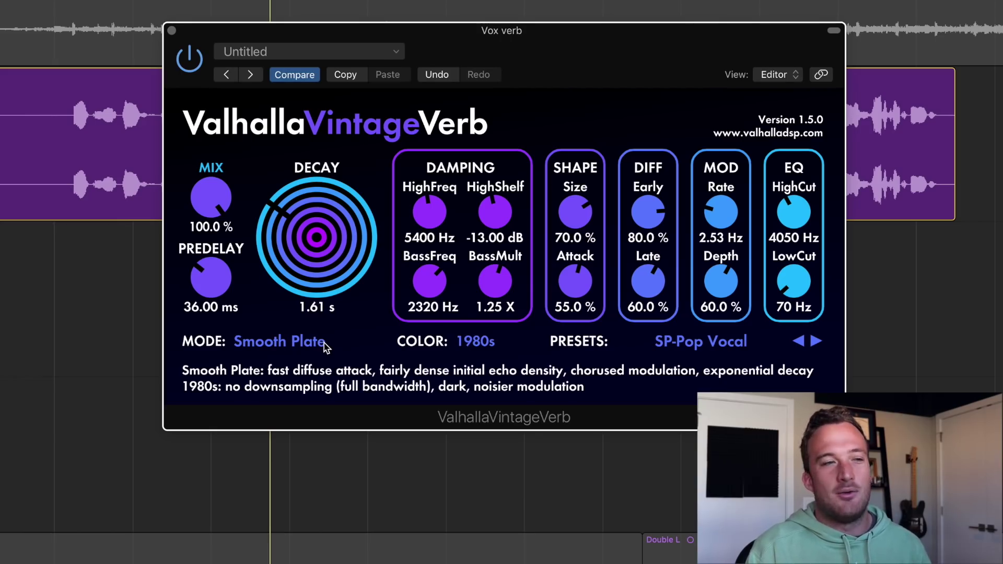
Step: Examine the low-cut and high-cut bands of the Vox verb bus's FF Pro-Q 2, play the vocal, and close the equalizer
left_click(2, 156)
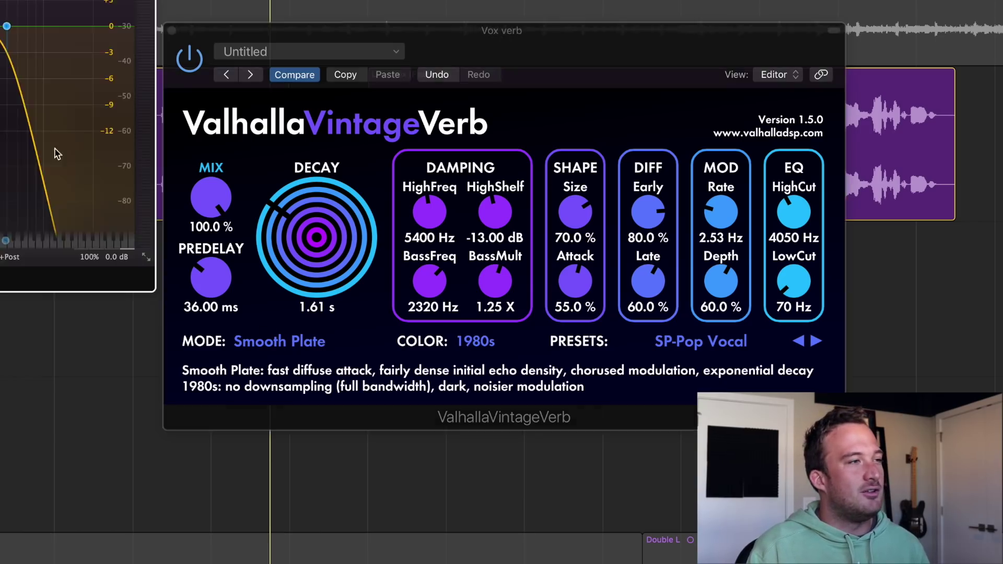
left_click_drag(0, 0, 562, 66)
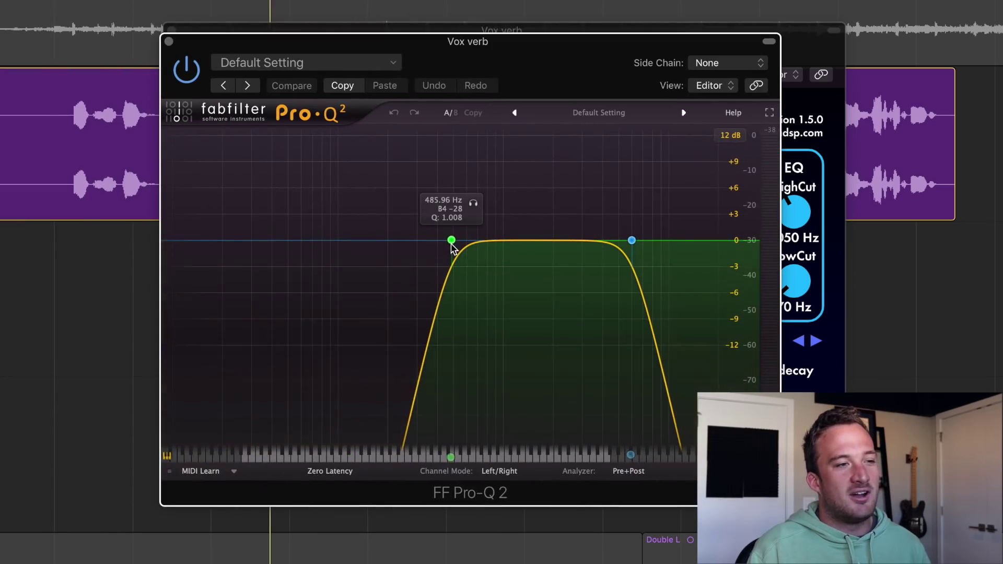
left_click(452, 244)
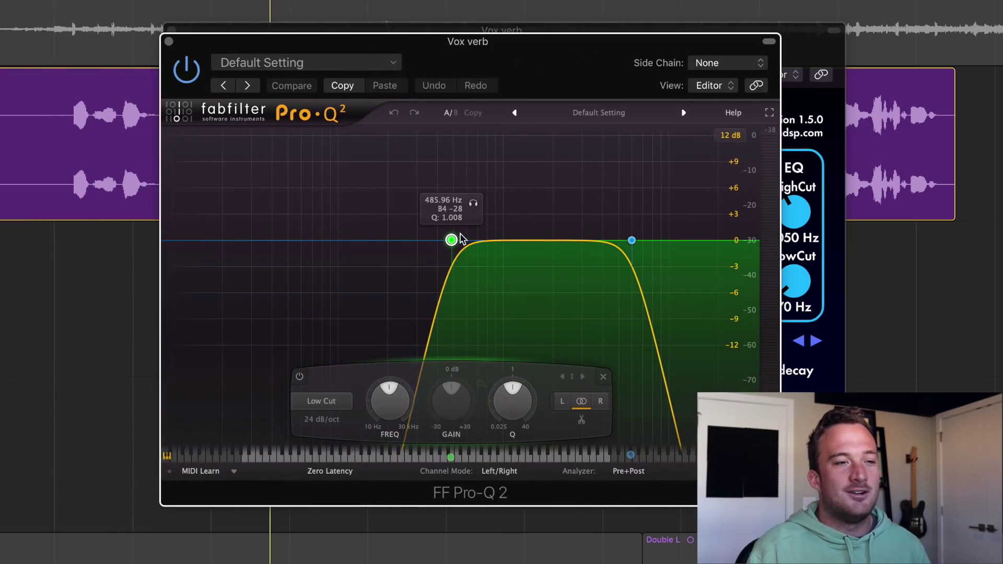
left_click(632, 241)
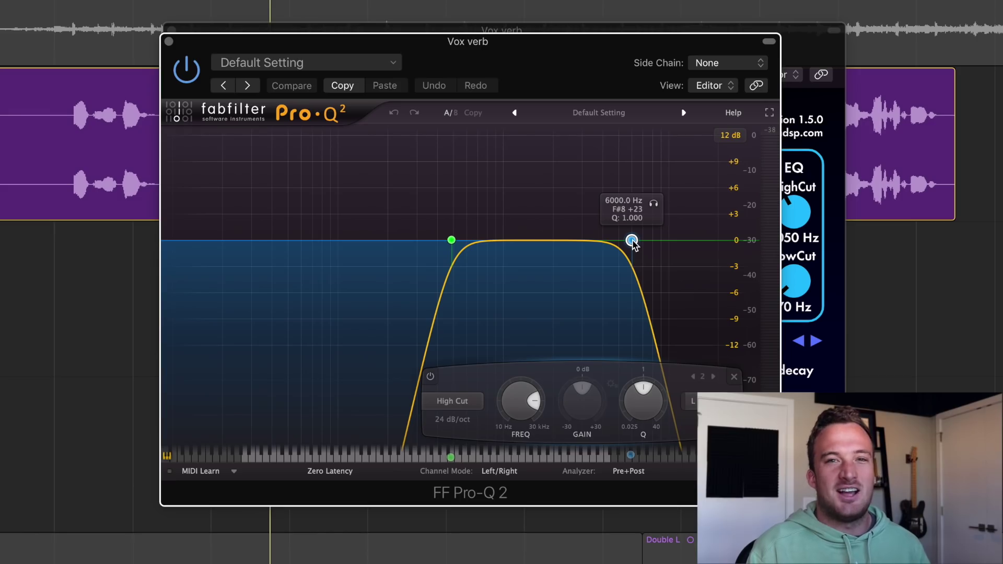
key("space")
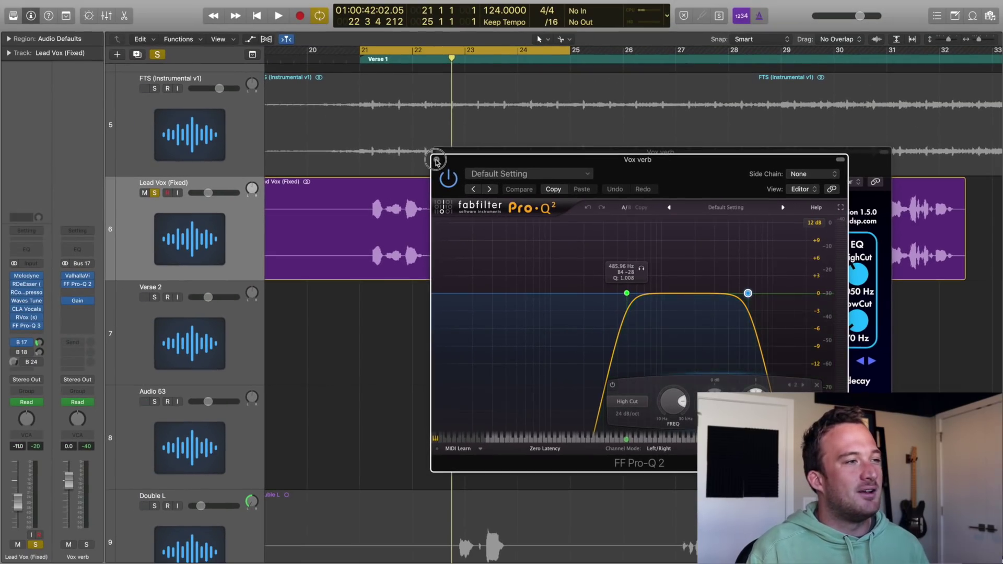
left_click(436, 160)
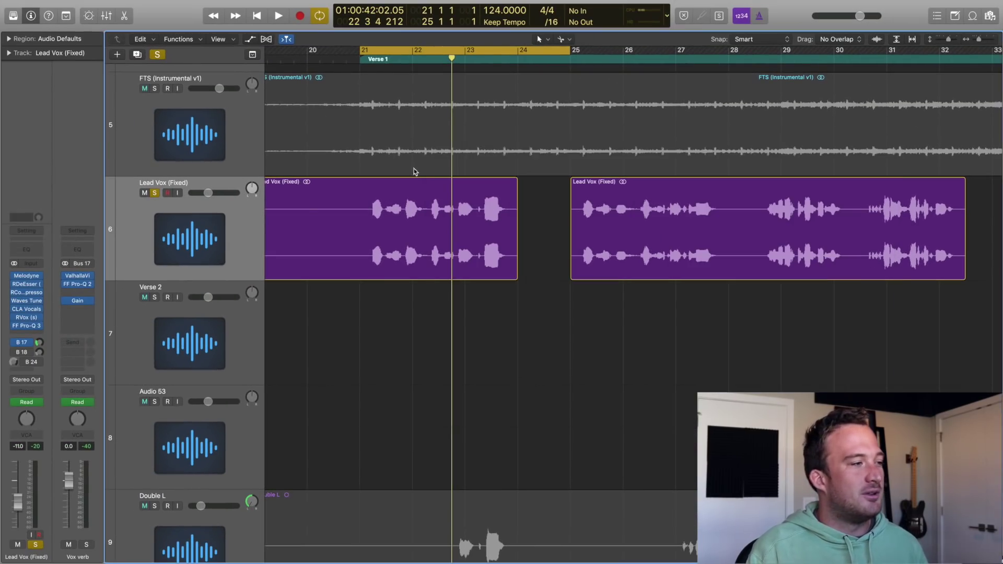
Step: Show the Bus 18 vocal delay send and open its EchoBoy Jr. to examine the echo settings
left_click(24, 352)
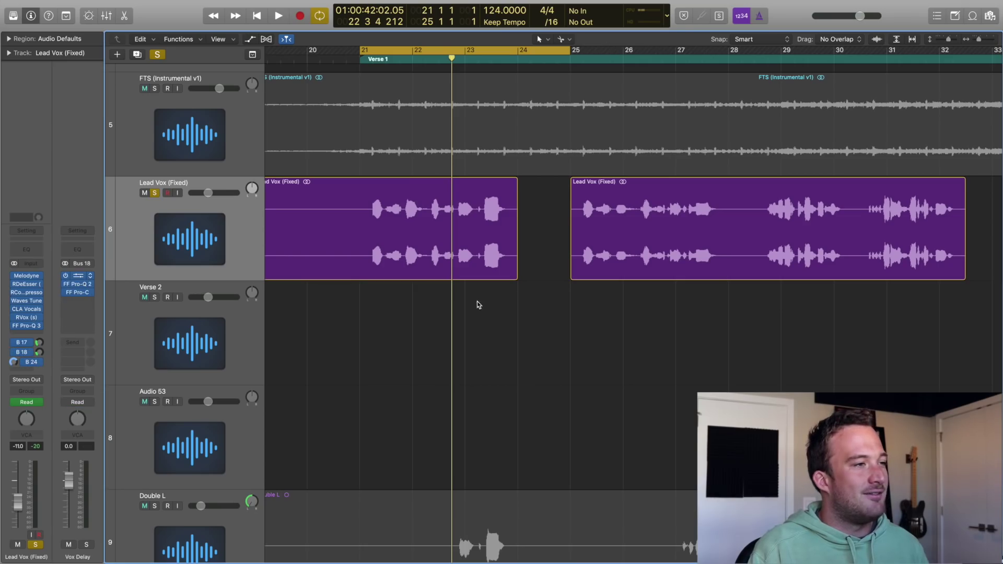
left_click(78, 275)
left_click_drag(303, 34, 676, 182)
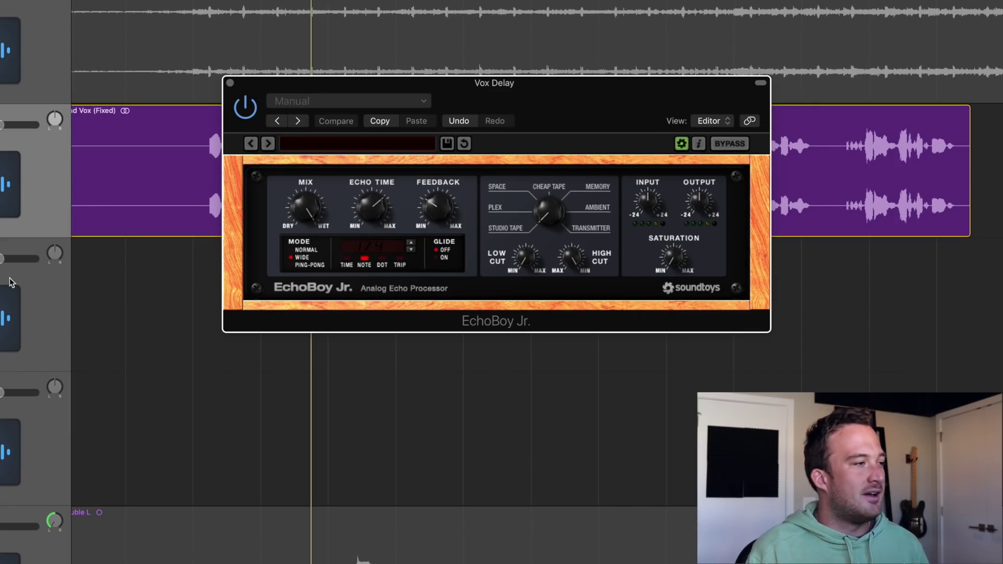
Step: Open FF Pro-Q 2 on the Vox Delay bus, and examine its low-cut and high-cut bands
left_click(1, 292)
left_click_drag(97, 1, 613, 29)
left_click(524, 188)
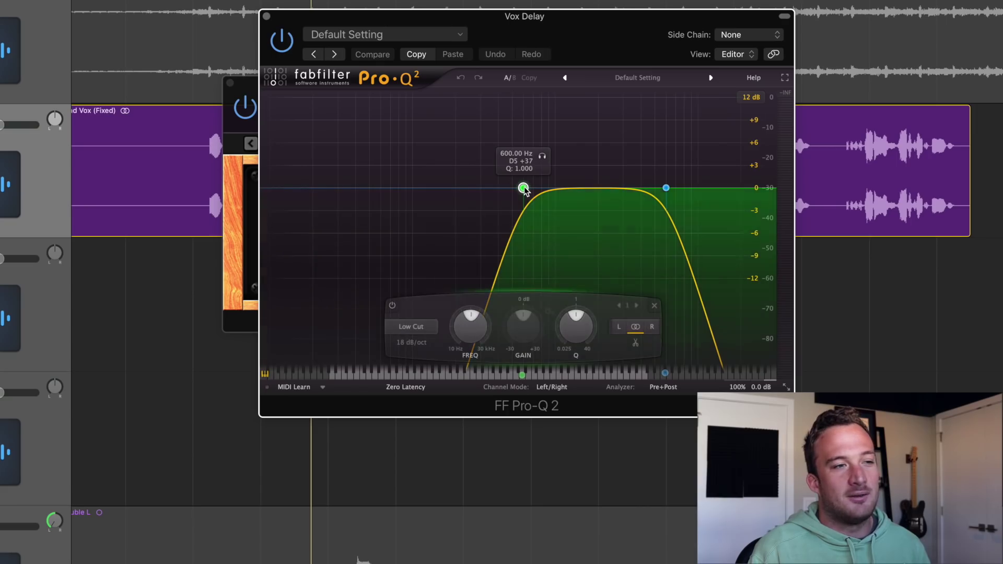
left_click(666, 188)
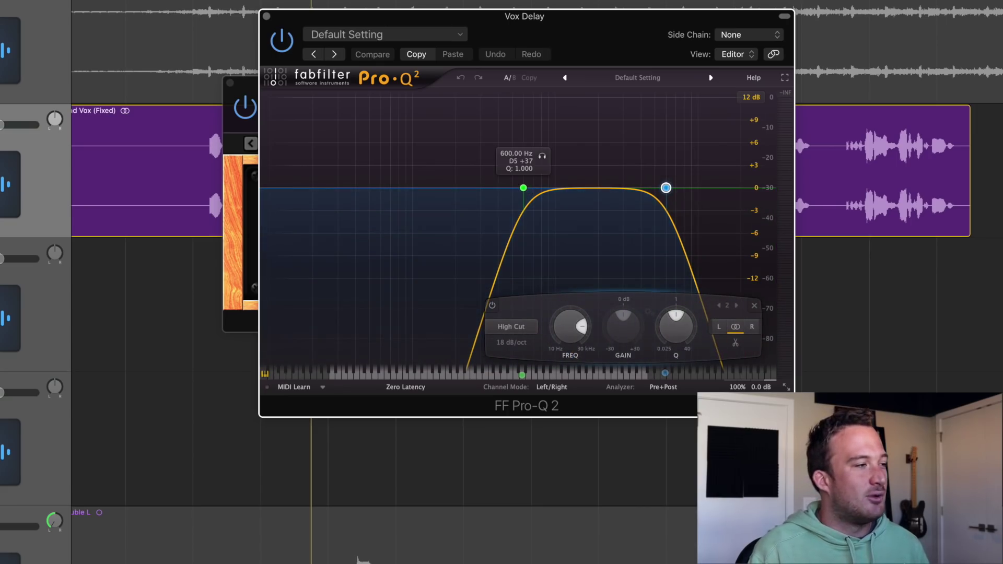
Step: Examine the Vox Delay bus's FF Pro-C side-chained to Bus 24, and play the vocal
left_click_drag(23, 0, 625, 82)
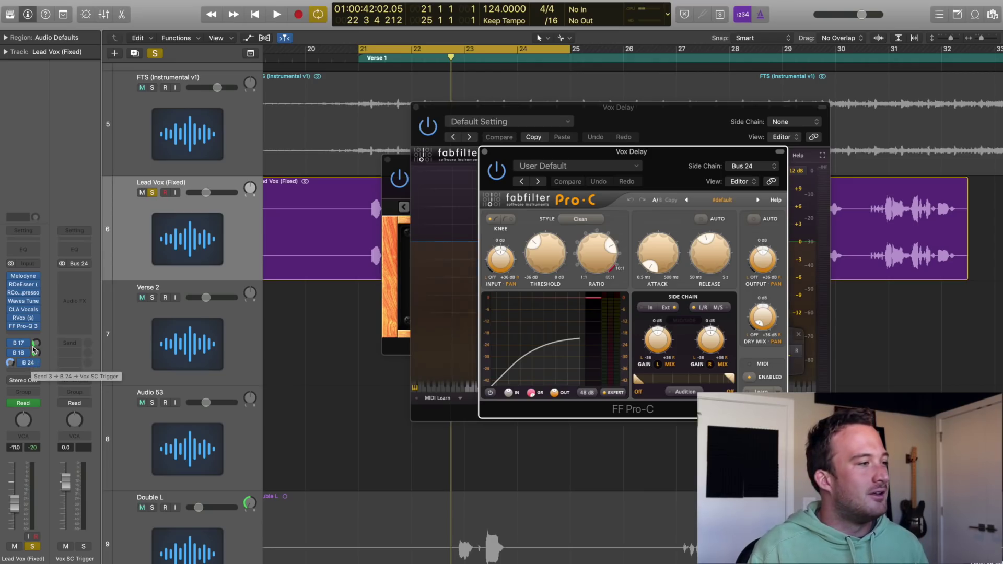
left_click(28, 355)
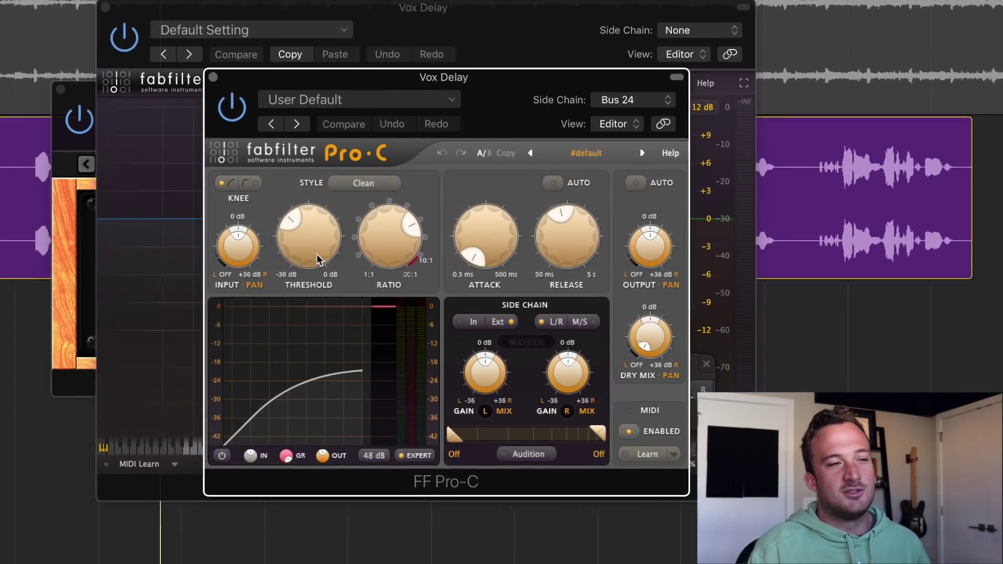
key("space")
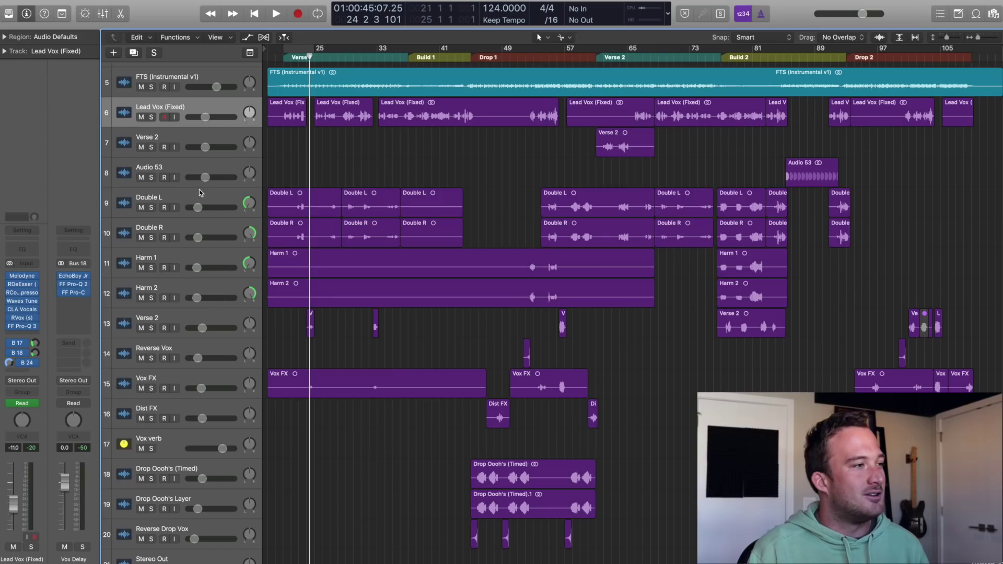
Step: Place a duplicate of the Double L track directly below Lead Vox (Fixed), and bypass all its plug-ins and sends
left_click(199, 192)
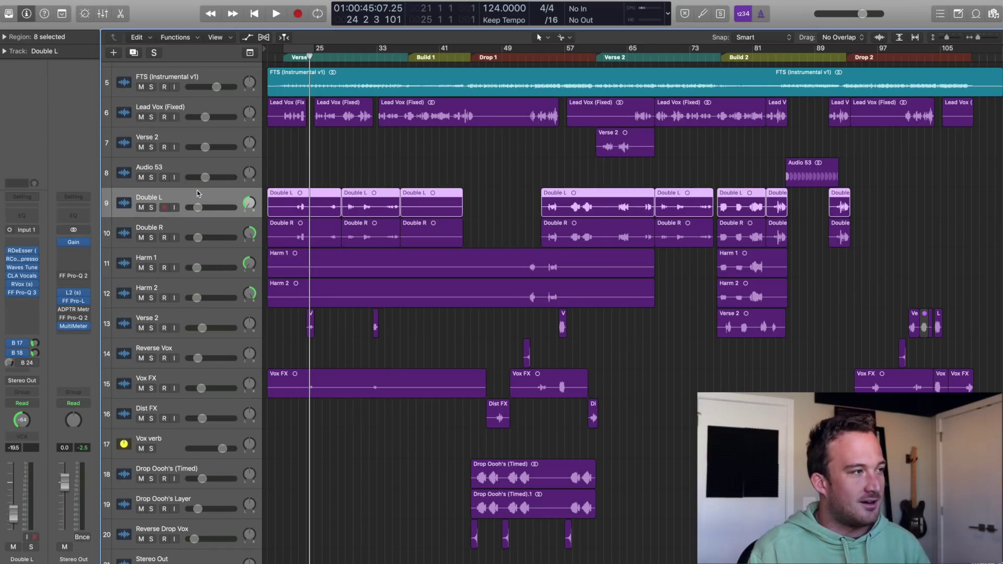
key("super+d")
left_click_drag(200, 227, 194, 133)
left_click_drag(7, 254, 10, 368)
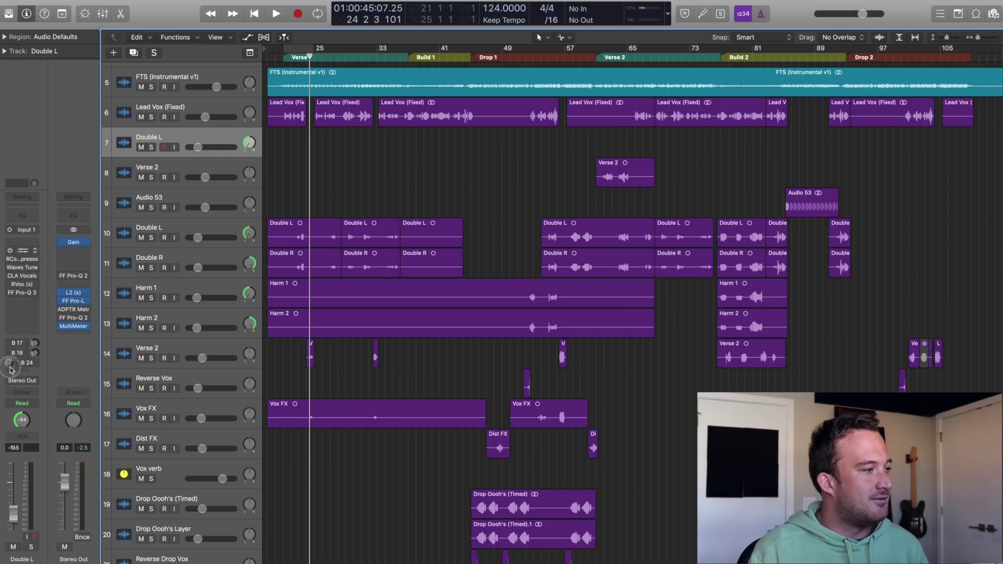
Step: Copy the channel strip setting of Lead Vox (Fixed) and paste it onto the duplicated Double L track
left_click(161, 111)
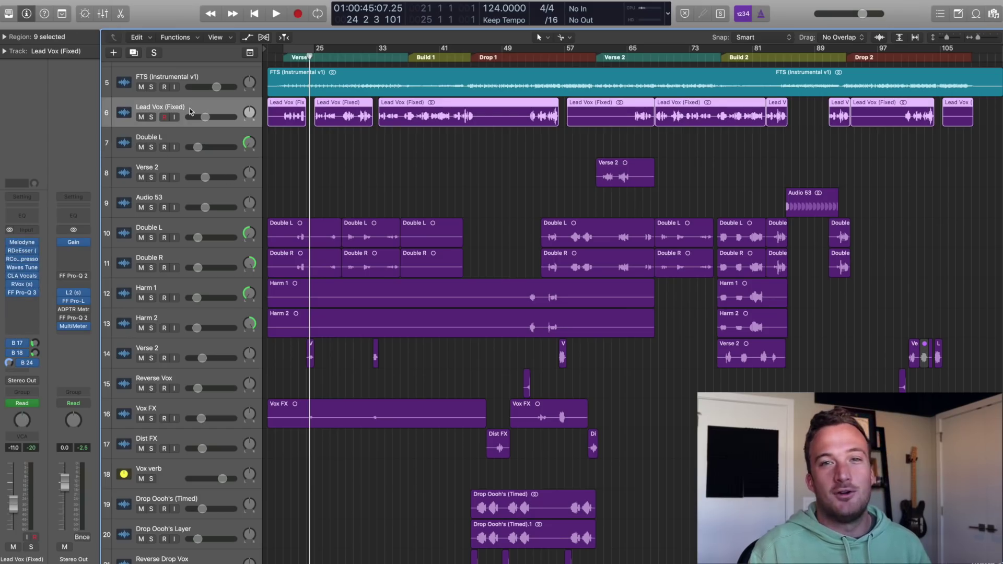
left_click(23, 196)
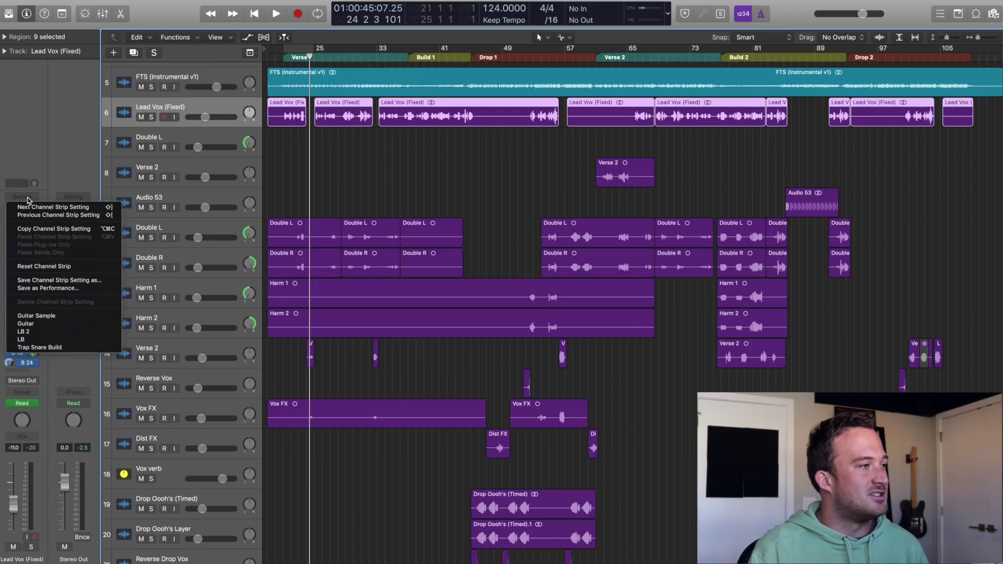
left_click(49, 231)
key("Down")
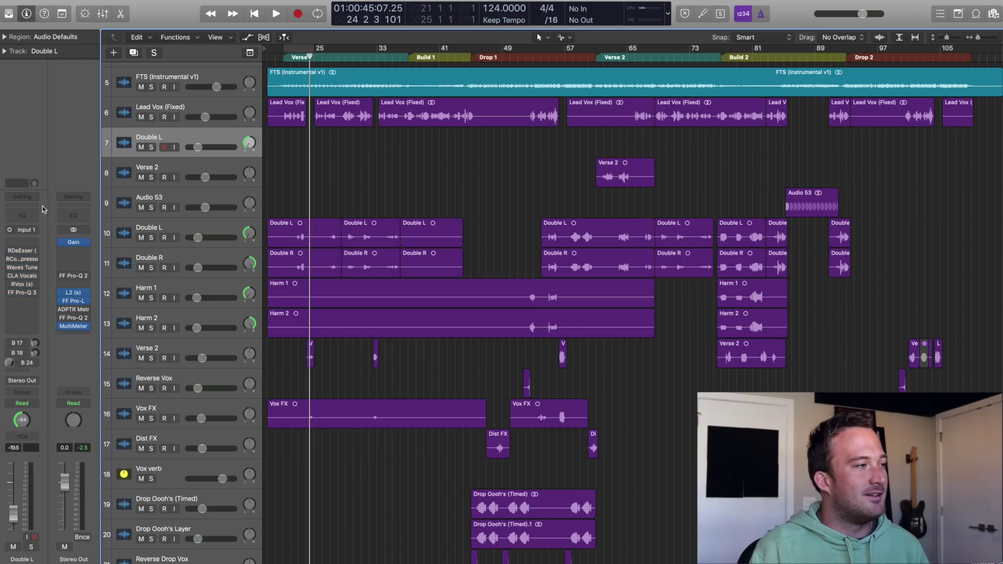
left_click(23, 197)
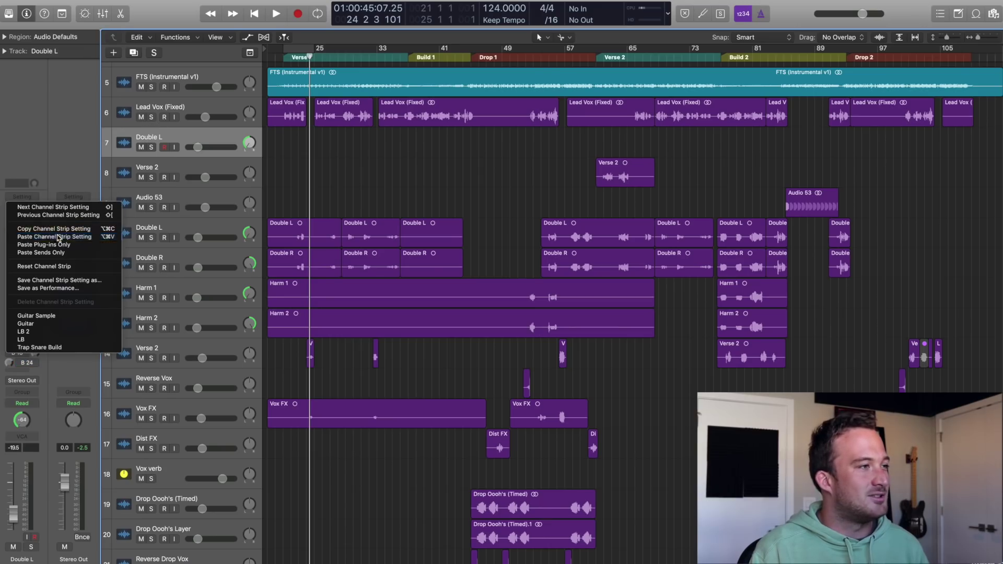
left_click(52, 238)
Step: Copy the first three Double L regions up onto the duplicated Double L track at the same time position
left_click_drag(313, 167, 402, 230)
left_click_drag(291, 237, 310, 153)
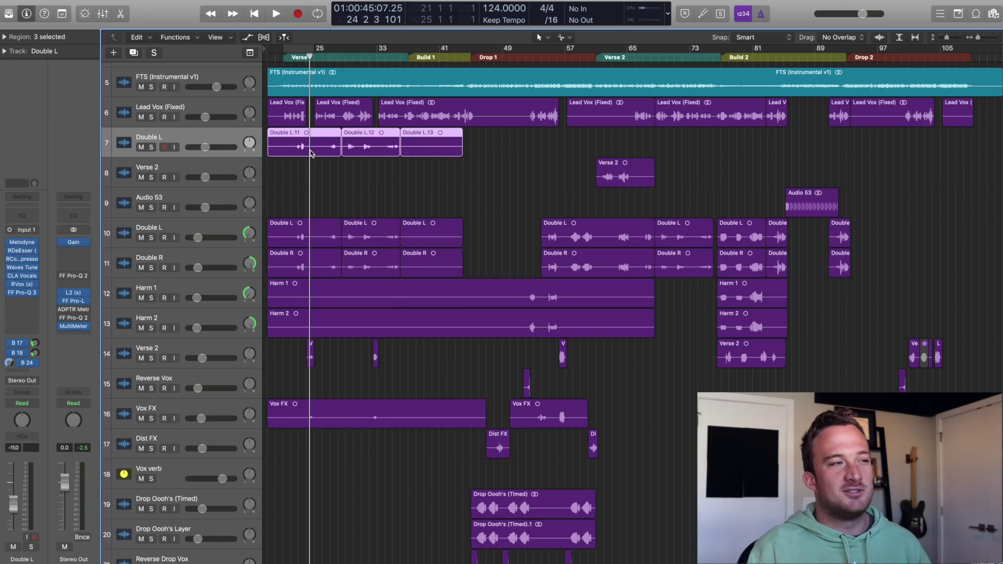
scroll(311, 154, "up", 6)
scroll(311, 154, "left", 4)
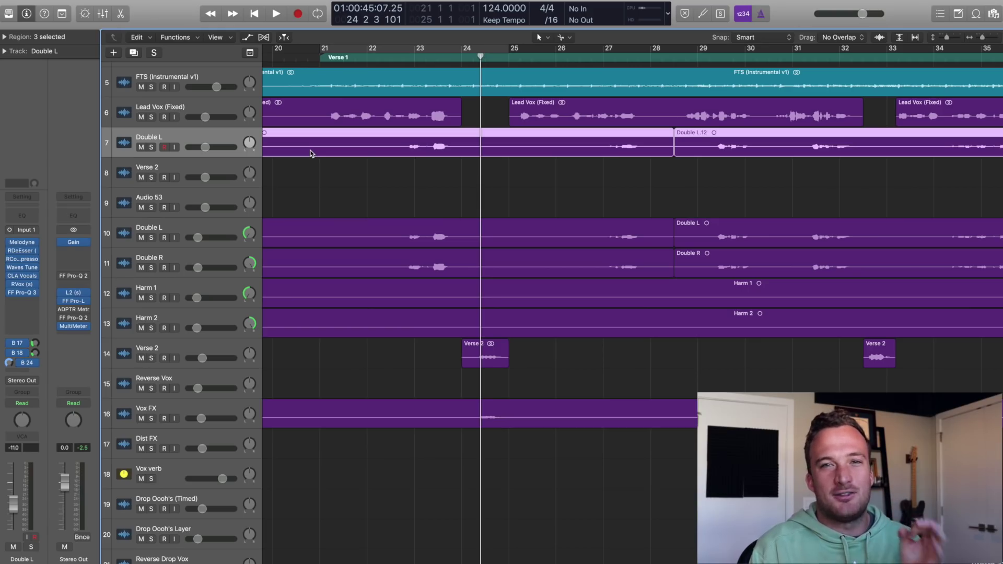
Step: Open RDeEsser on the duplicated Double L track, and lower its threshold to -51.5 during playback from bar 22
left_click(390, 56)
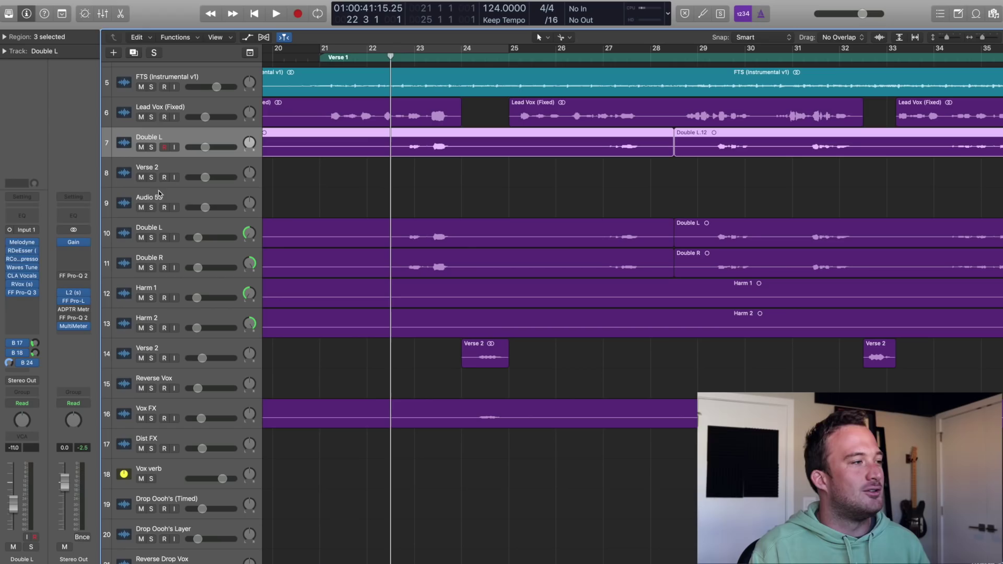
left_click(22, 252)
left_click_drag(175, 29, 710, 186)
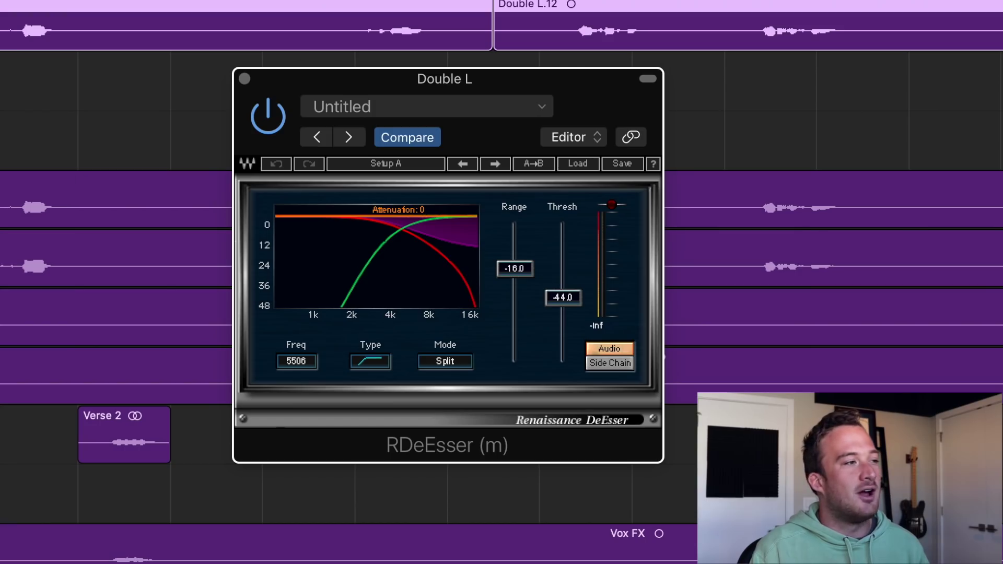
left_click(571, 303)
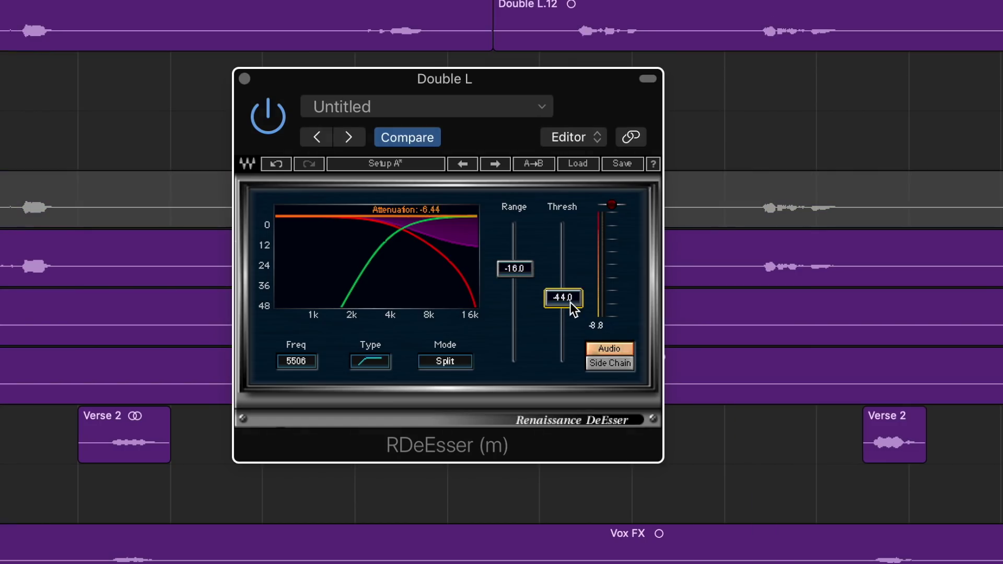
left_click_drag(578, 306, 578, 316)
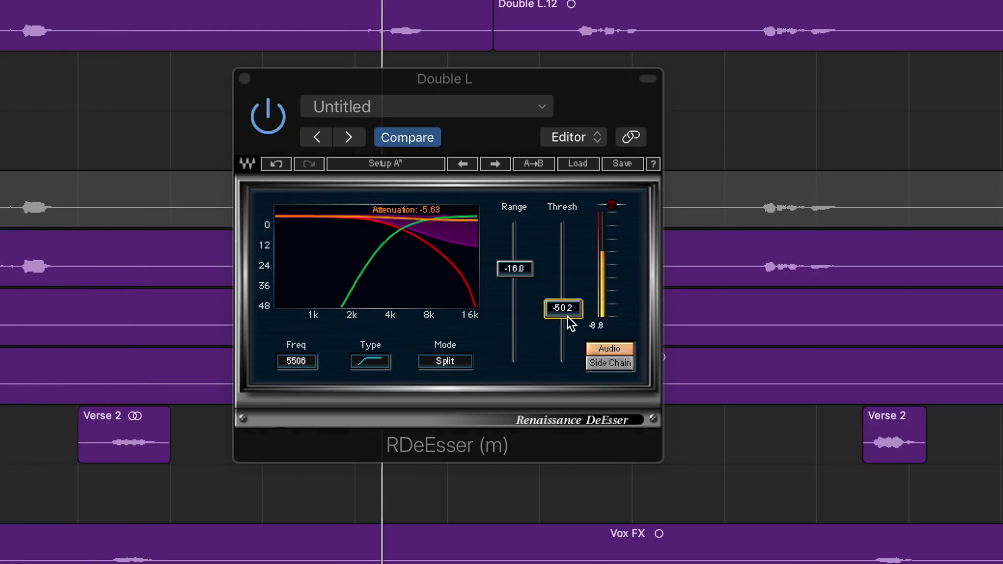
left_click_drag(568, 316, 572, 306)
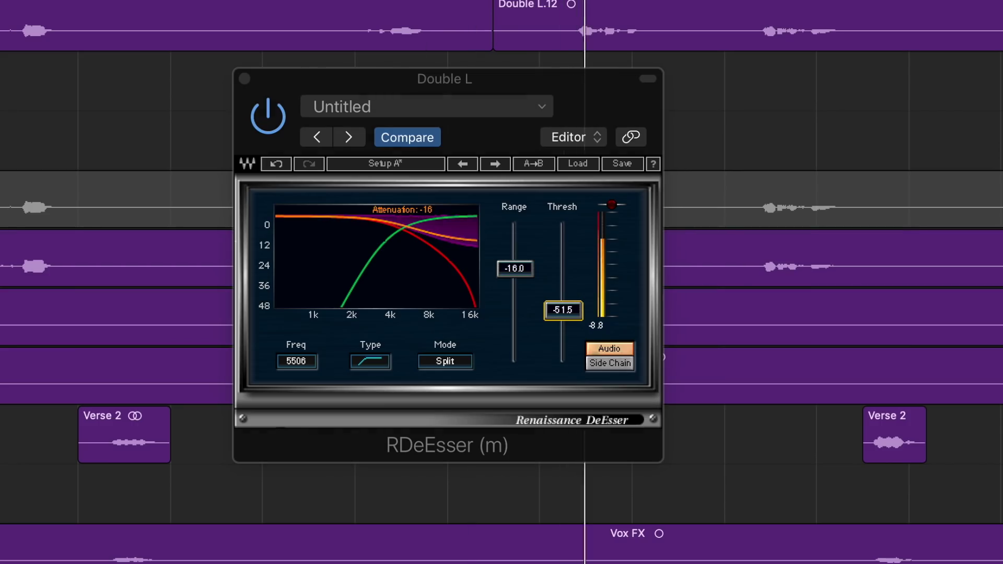
Step: Solo the duplicated Double L track, and compare its RDeEsser bypassed and enabled during playback
key("s")
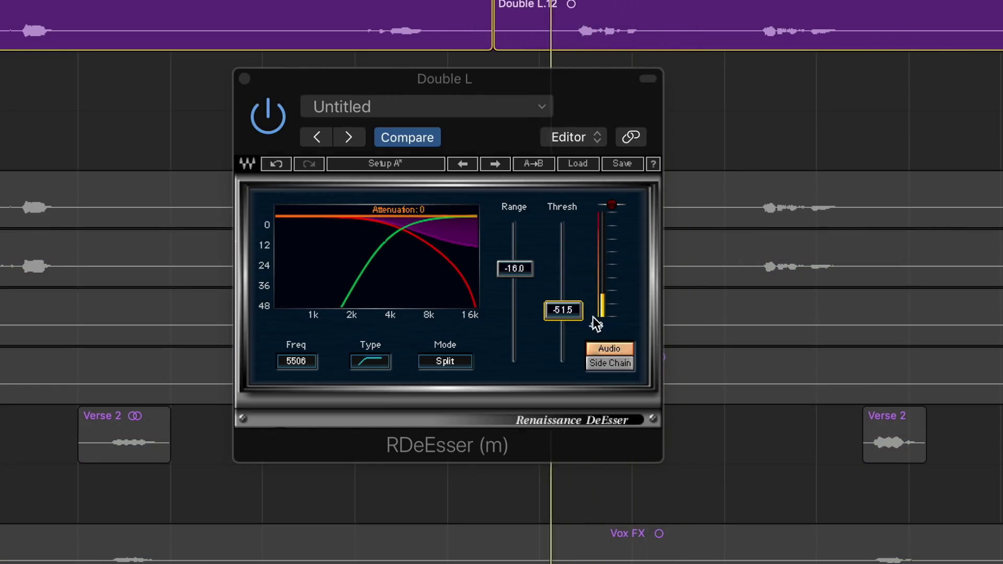
left_click(270, 118)
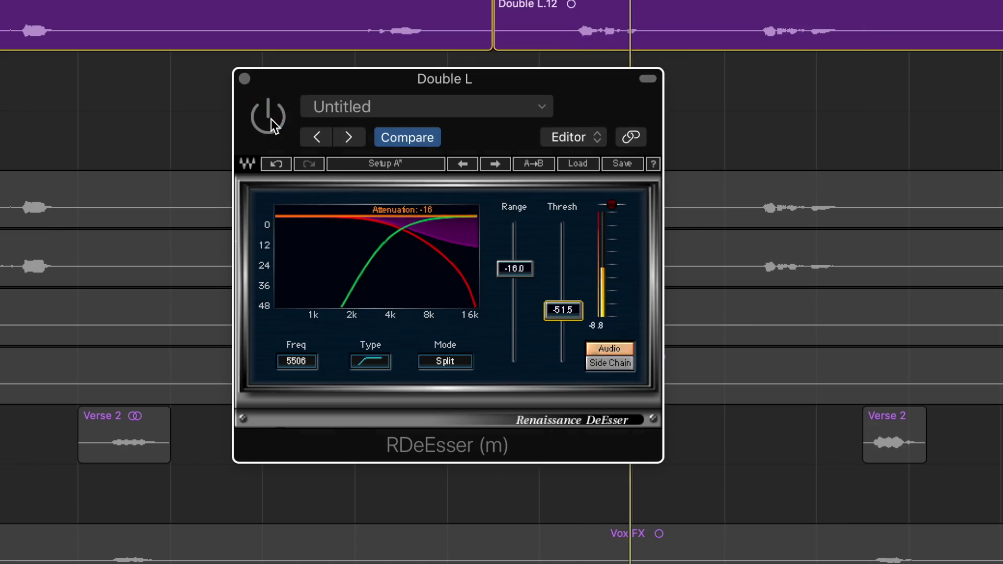
left_click(273, 120)
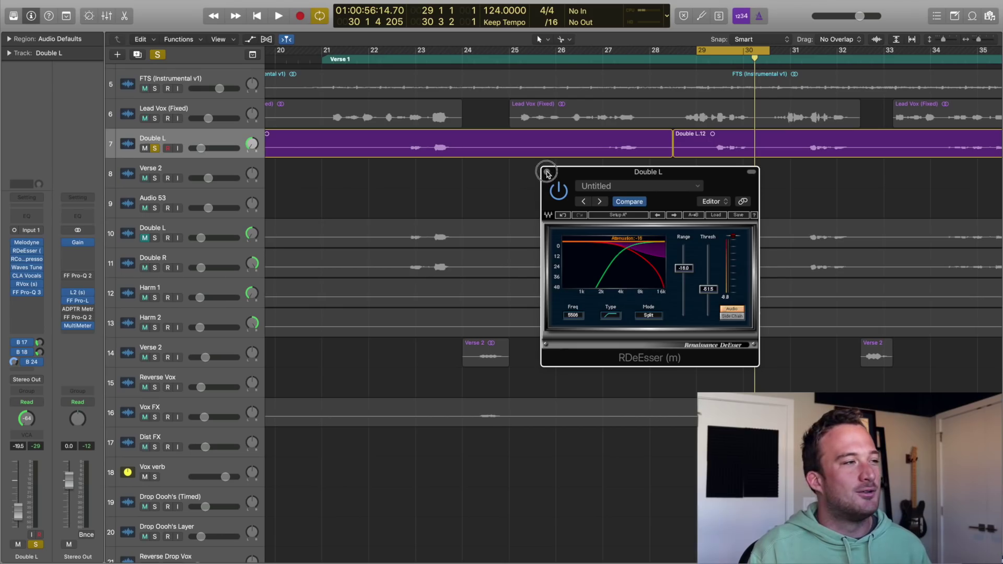
Step: Close RDeEsser, and adjust the shared gain of the three high-frequency boost bands in Double L's FF Pro-Q 3 during playback
left_click(547, 172)
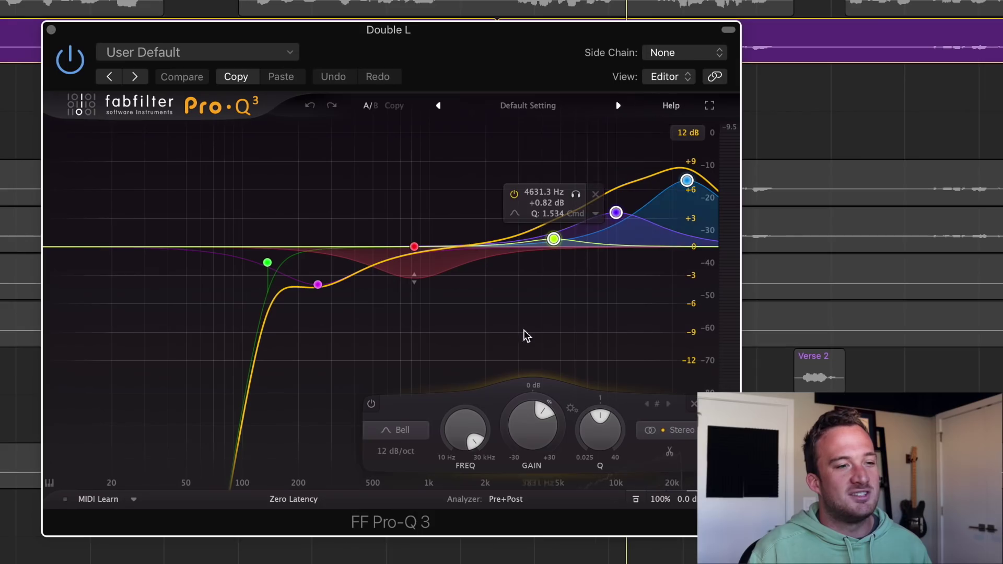
mouse_move(528, 424)
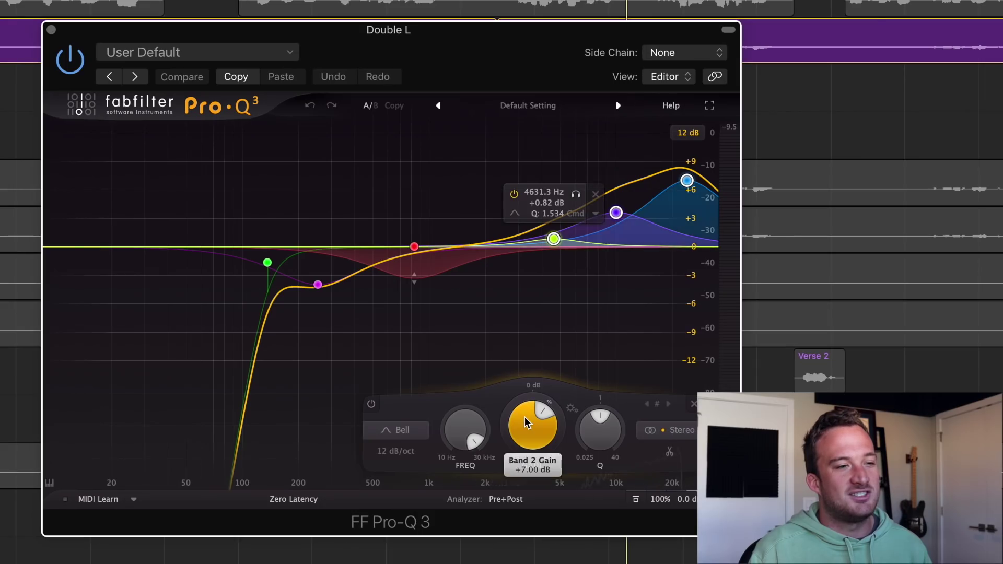
key("space")
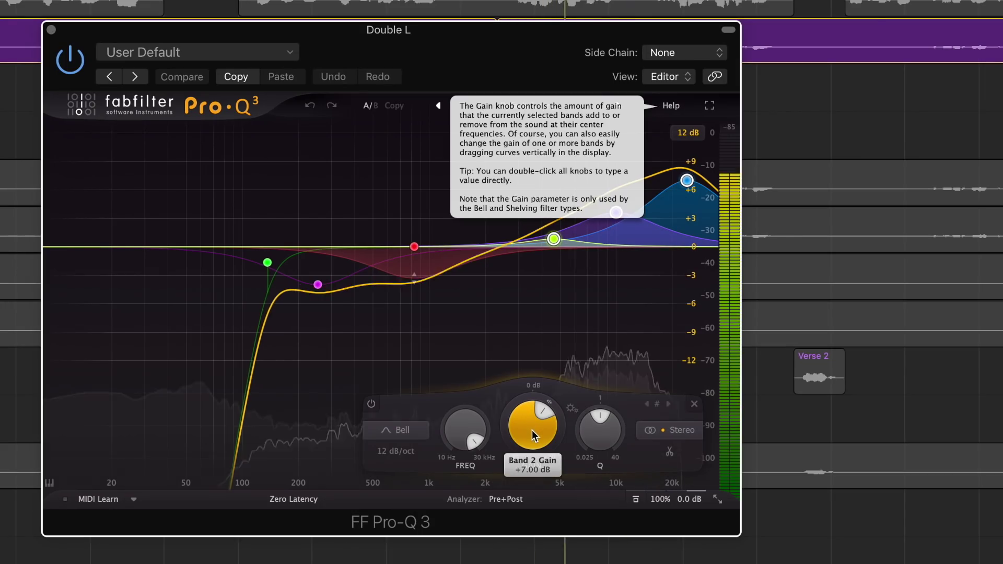
left_click_drag(531, 436, 529, 454)
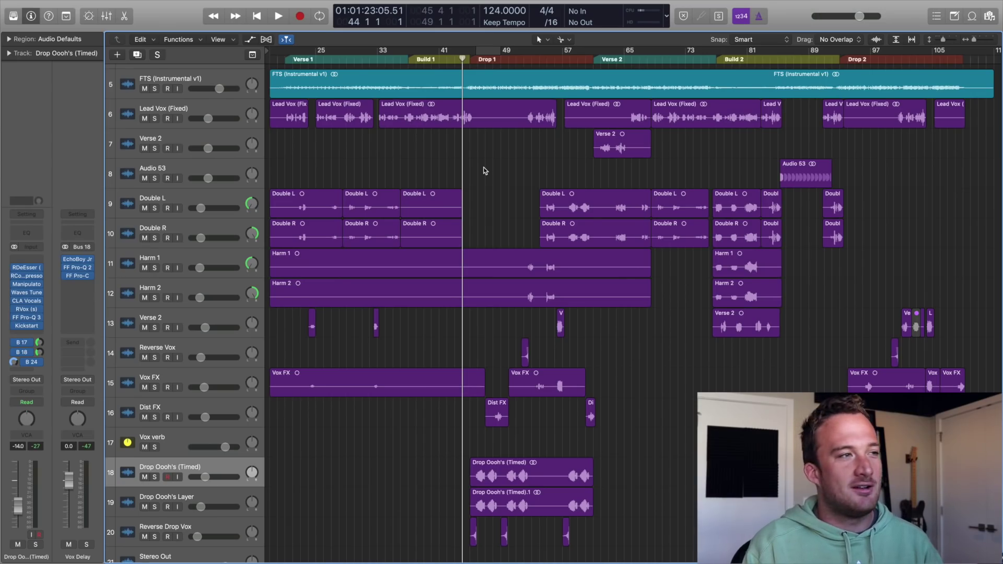
Step: Play into Drop 1, and listen to Drop Oooh's (Timed), Drop Oooh's Layer and Reverse Drop Vox soloed together
key("space")
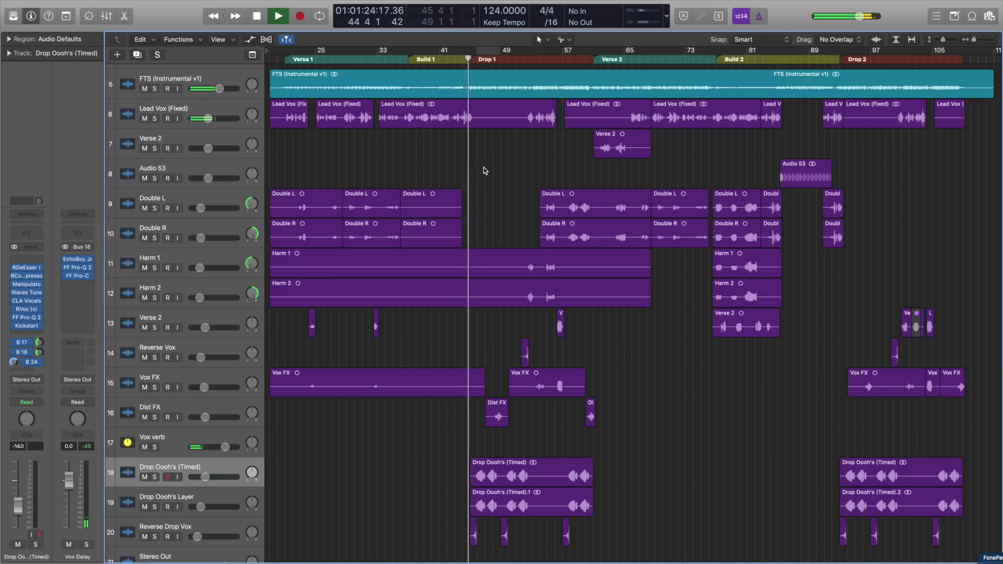
scroll(417, 434, "down", 2)
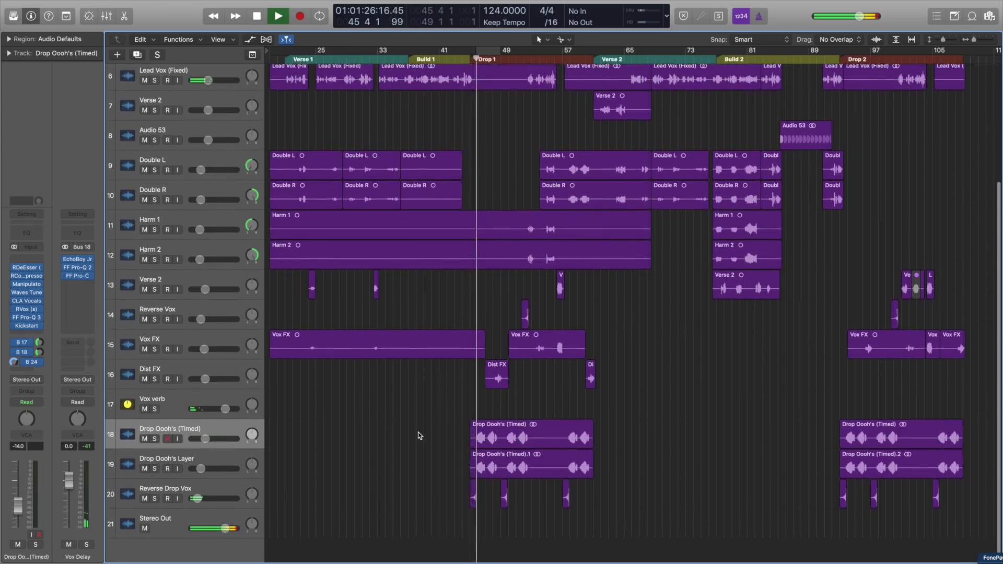
scroll(418, 436, "up", 10)
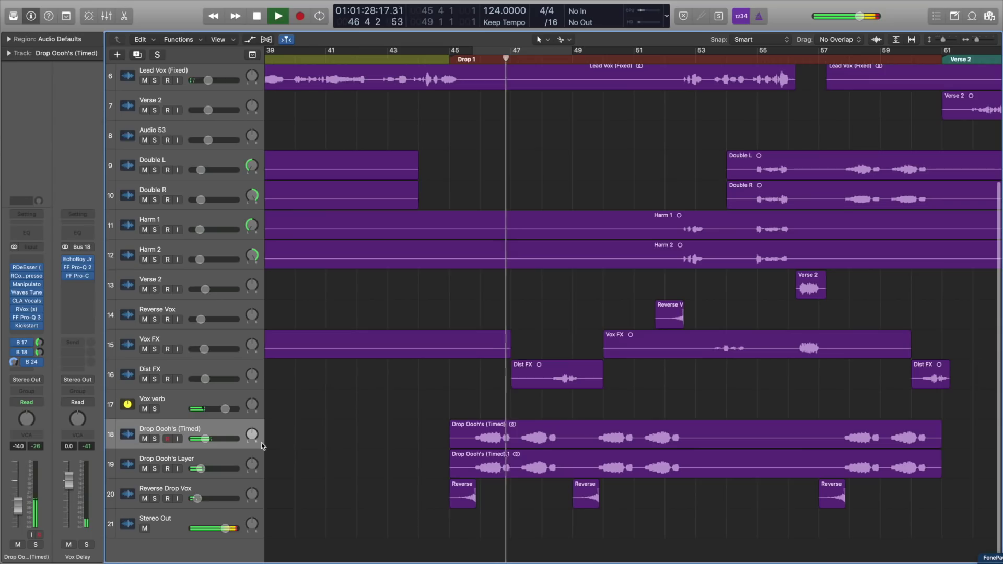
left_click(155, 438)
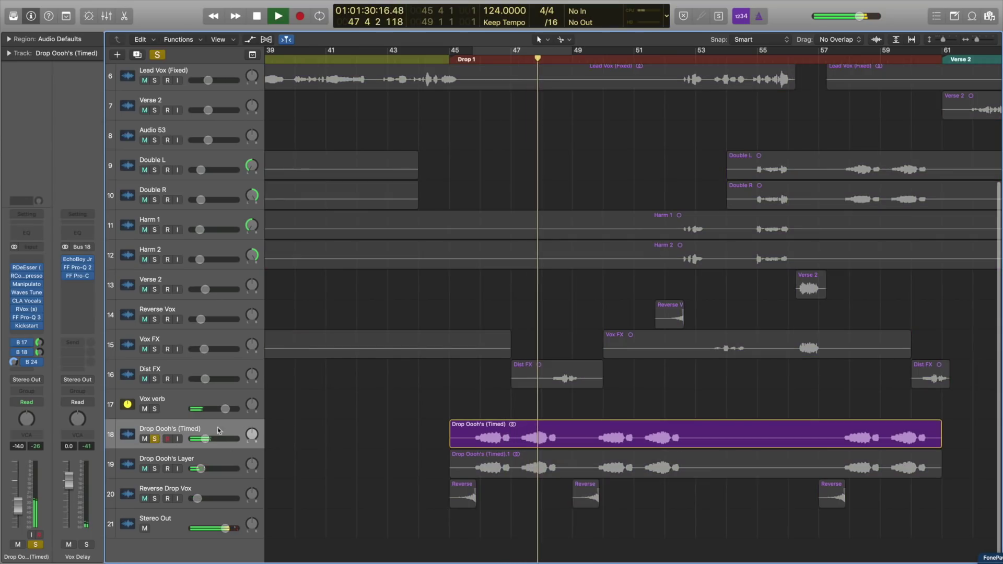
left_click(155, 469)
left_click(155, 499)
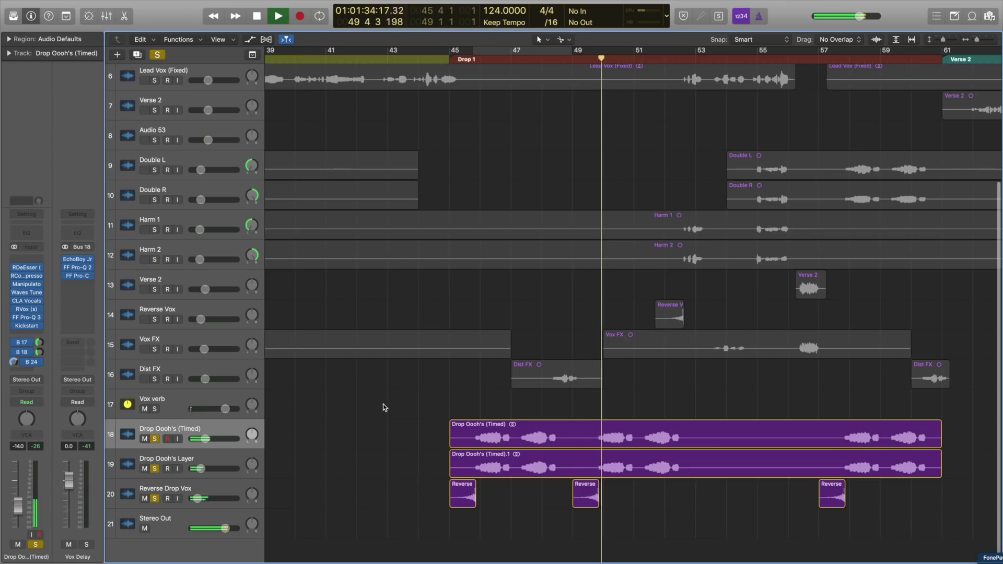
key("space")
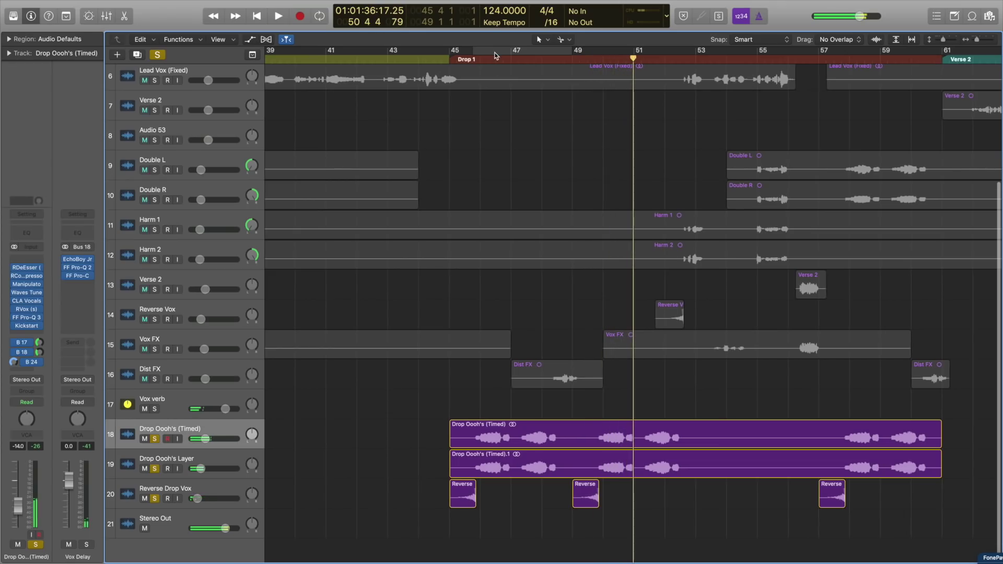
Step: Turn on cycling at the start of Drop 1, and compare soloed Drop Oooh's (Timed) with its plug-ins bypassed and enabled
left_click(495, 56)
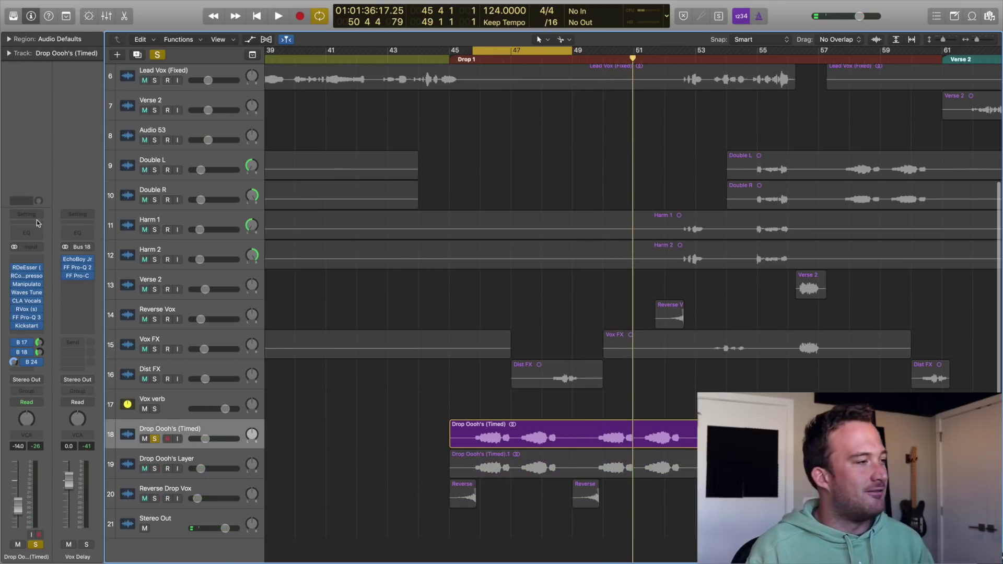
key("space")
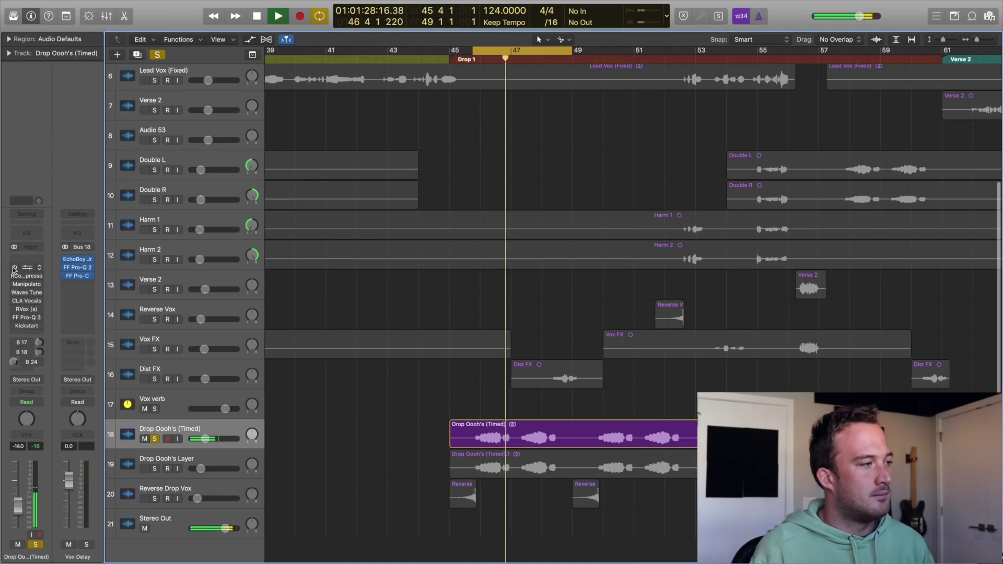
key("space")
key("space")
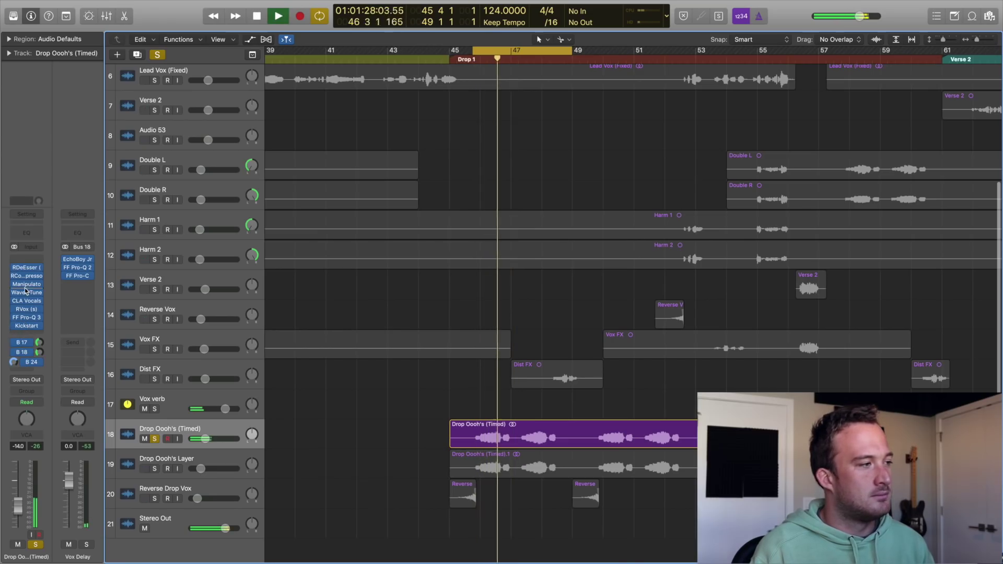
key("space")
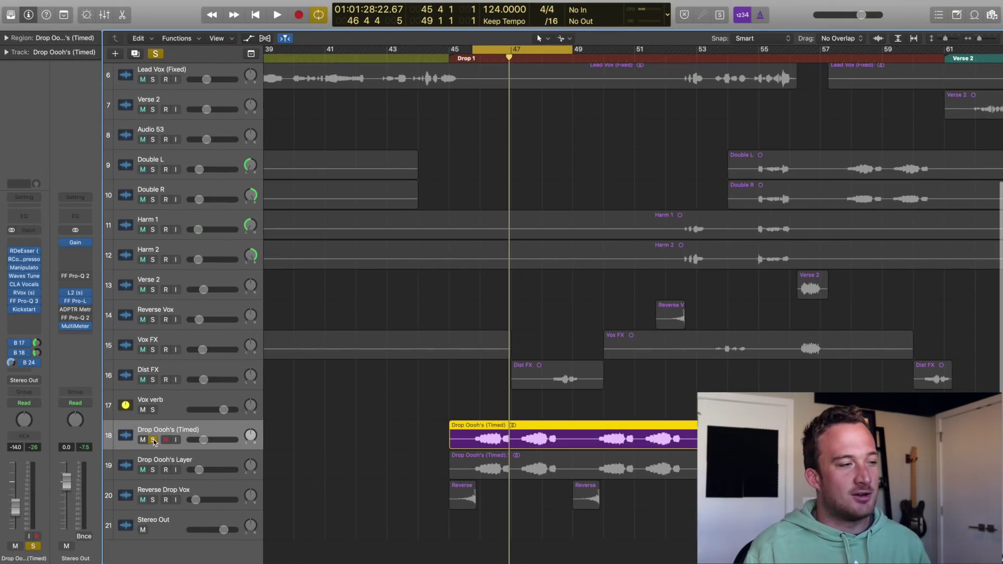
Step: Move the solo from Drop Oooh's (Timed) to Drop Oooh's Layer, and play the cycled section
left_click(154, 441)
left_click(156, 472)
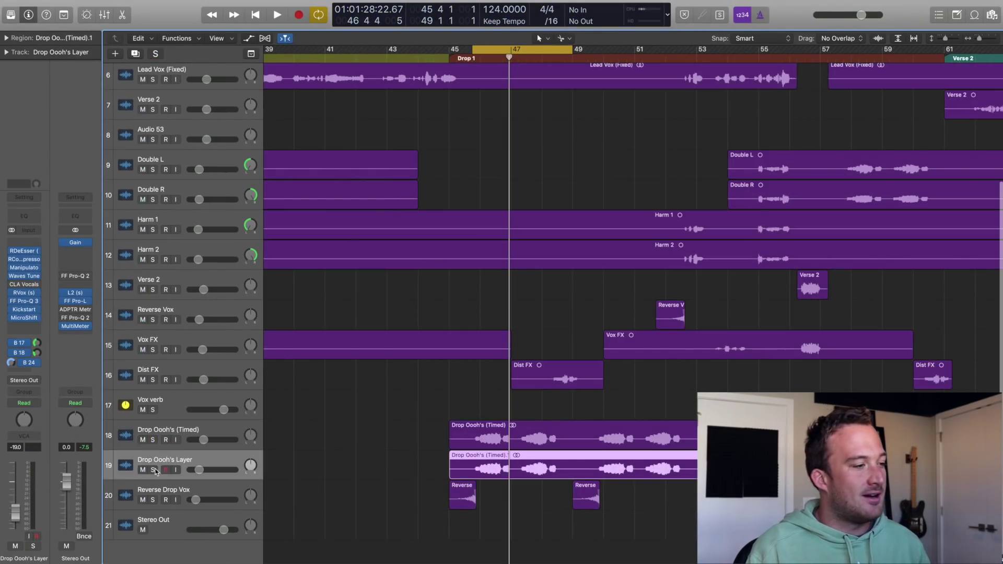
left_click(153, 470)
key("space")
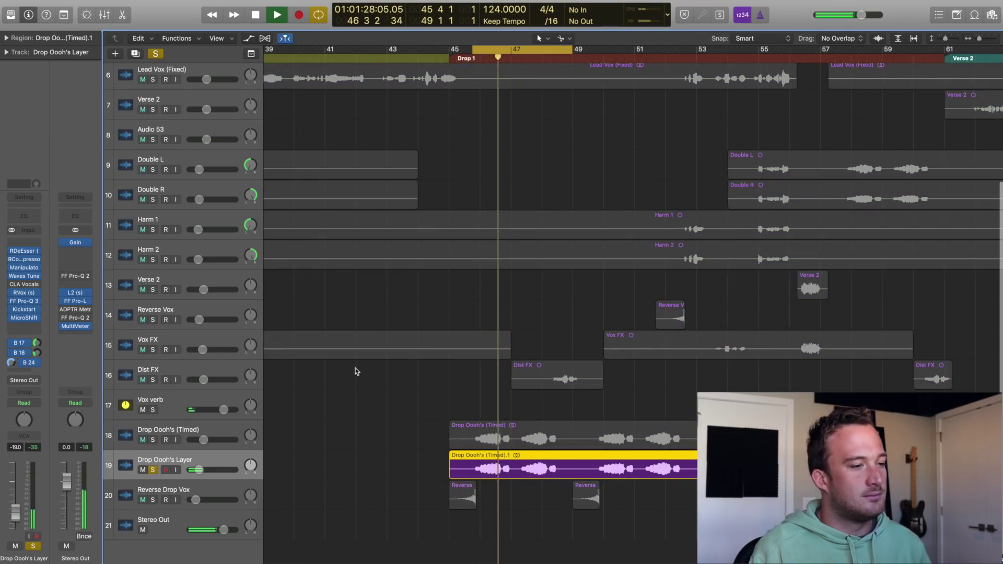
key("space")
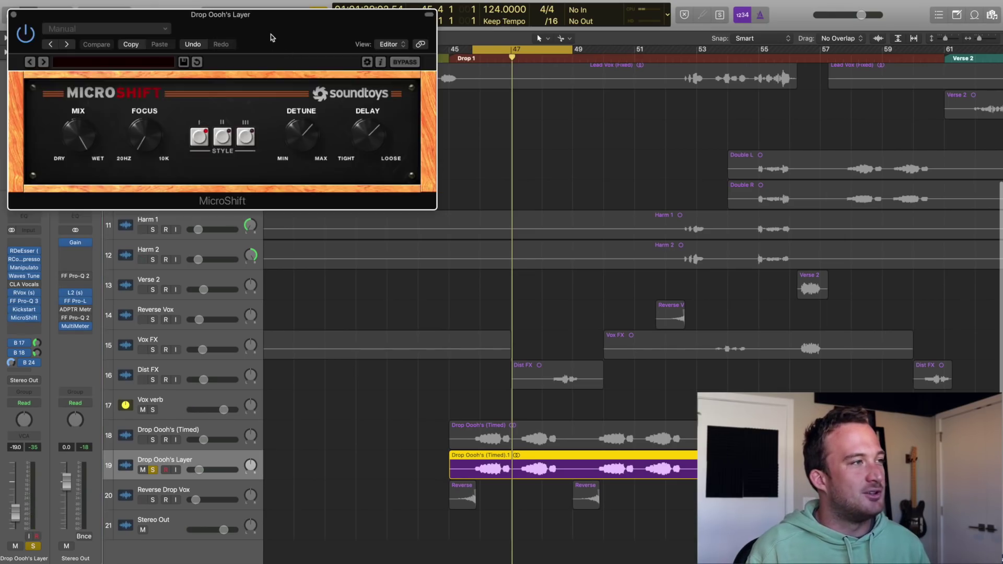
Step: Compare MicroShift on Drop Oooh's Layer with its mix turned toward dry and back toward wet during playback
left_click_drag(209, 11, 522, 220)
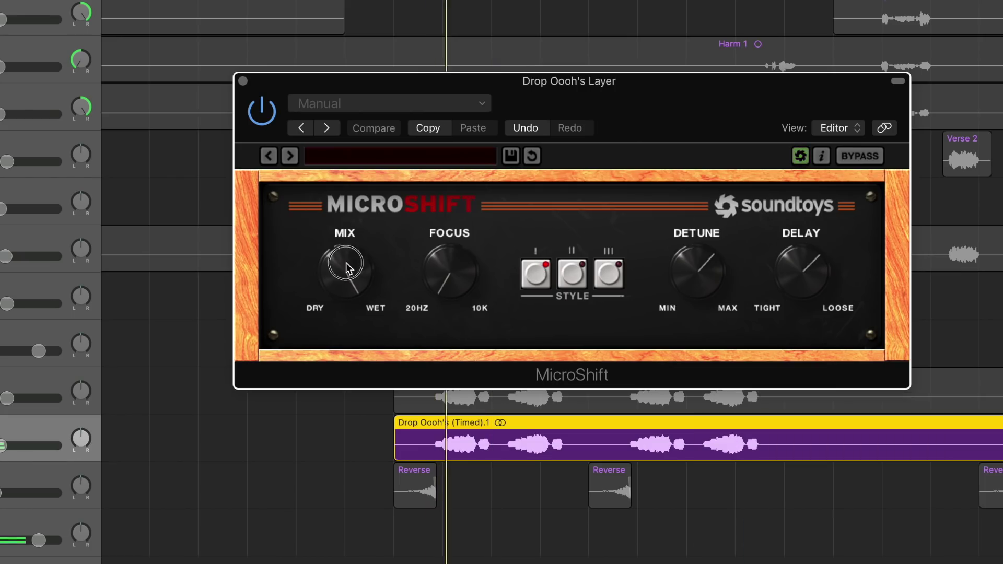
left_click_drag(346, 268, 365, 425)
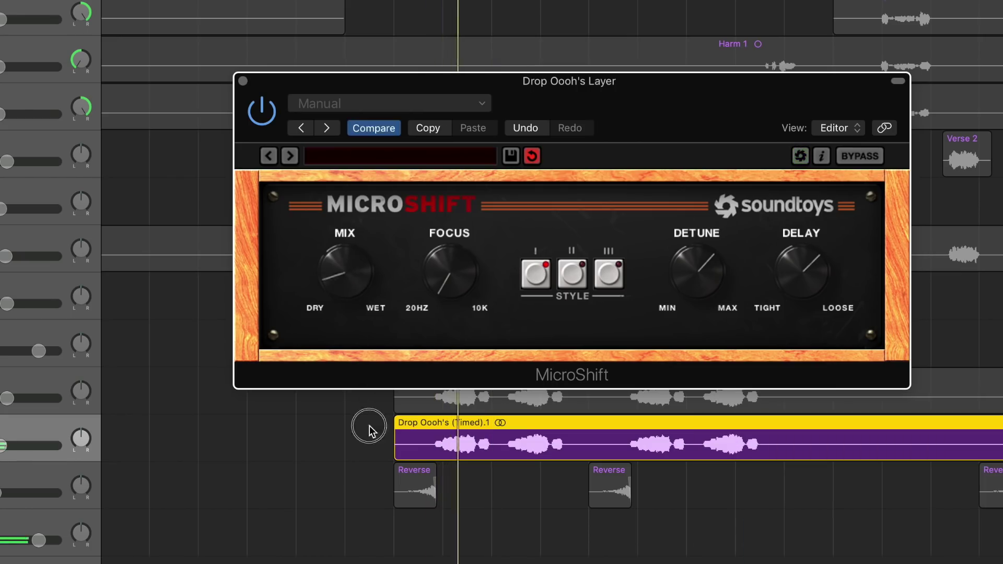
left_click_drag(354, 372, 338, 255)
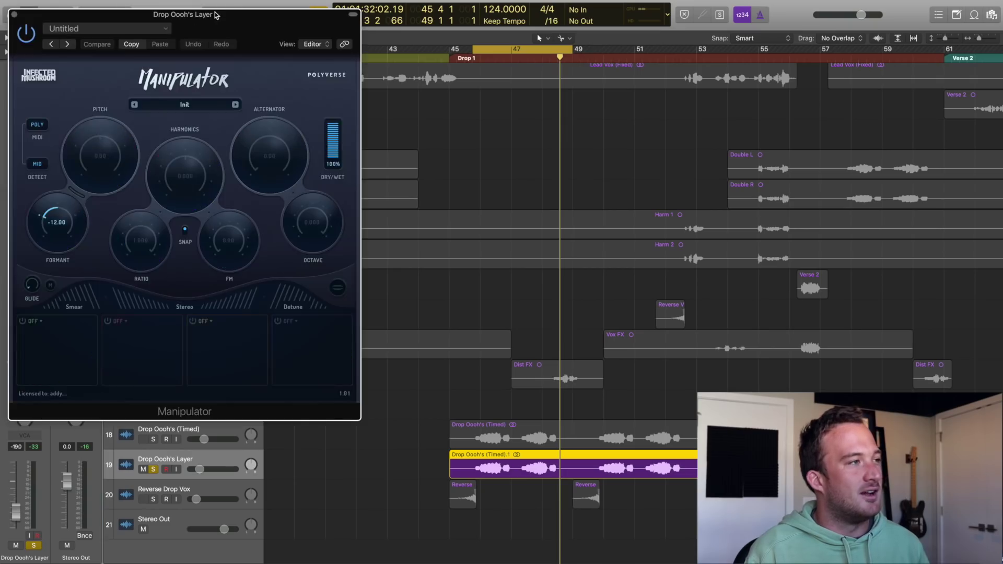
Step: Examine Manipulator's formant at -12.00 on Drop Oooh's Layer, and play the layer with Drop Oooh's (Timed) also soloed
left_click_drag(227, 9, 696, 119)
left_click(511, 326)
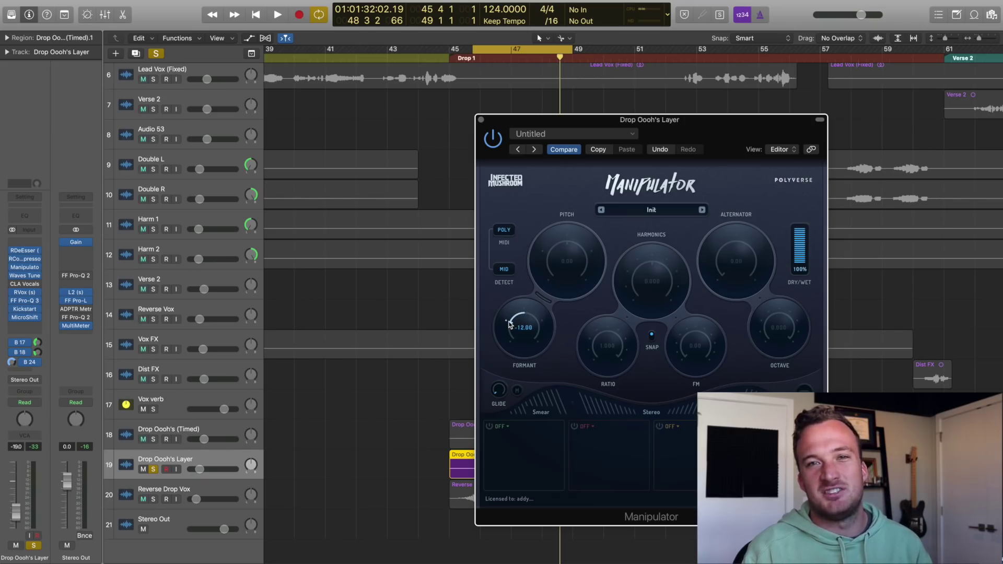
key("space")
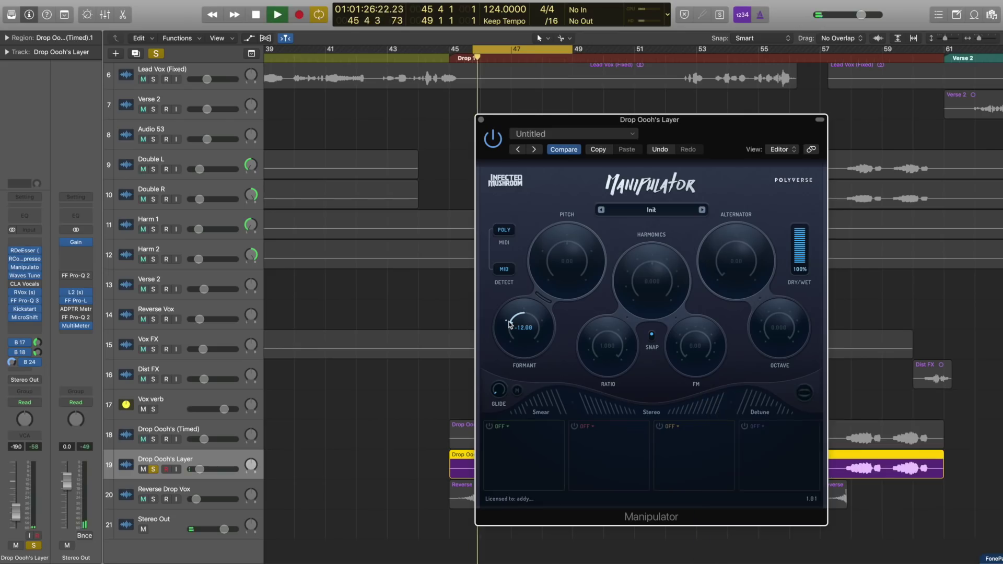
left_click(154, 439)
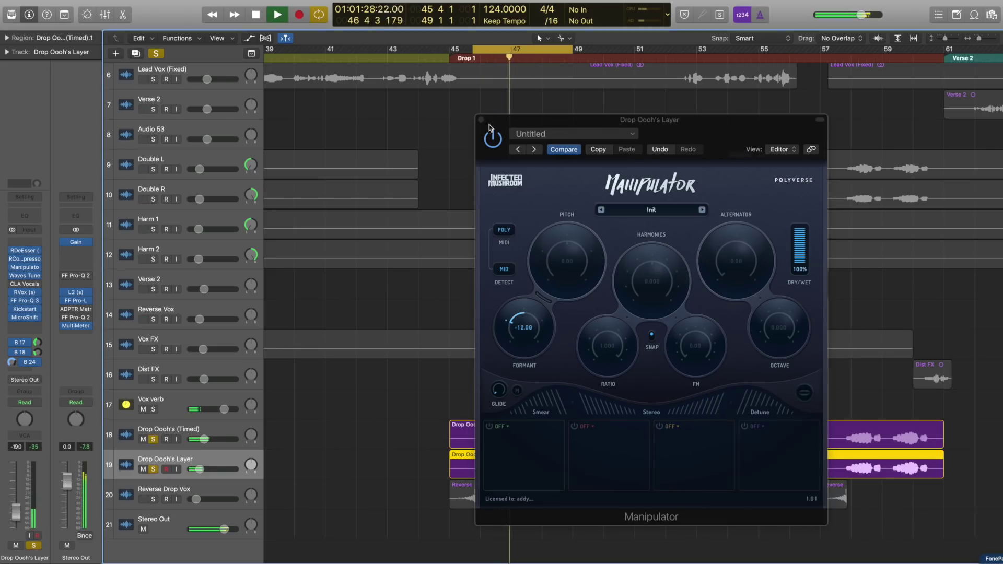
left_click(482, 120)
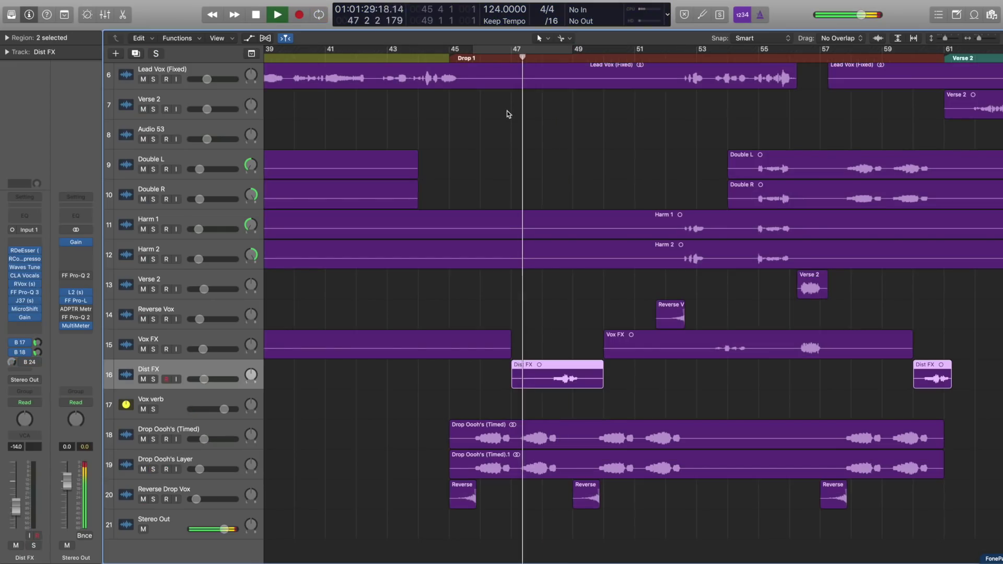
Step: Solo the Dist FX track, and play its phrase in Drop 1 from around bar 48
left_click(153, 379)
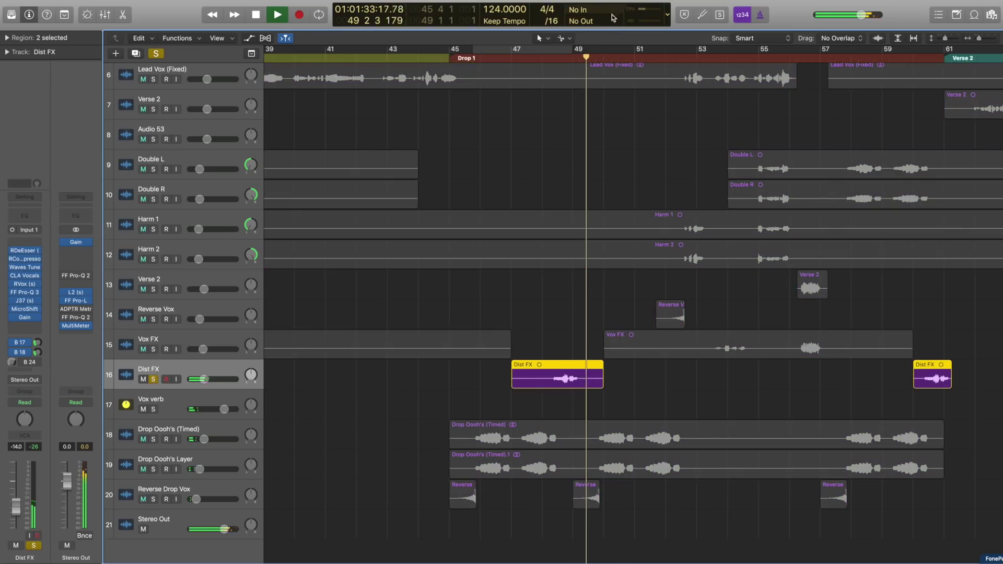
left_click(547, 52)
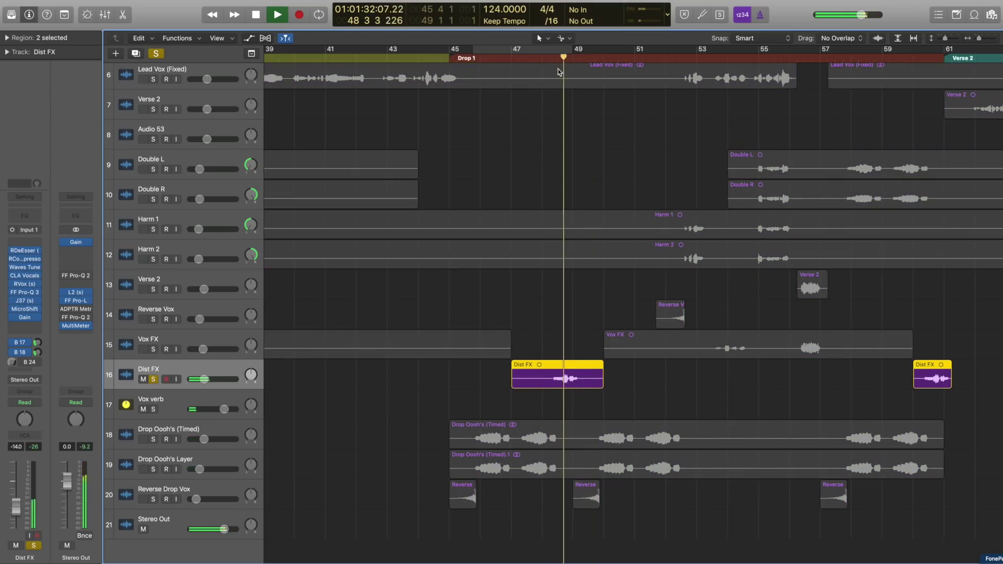
key("space")
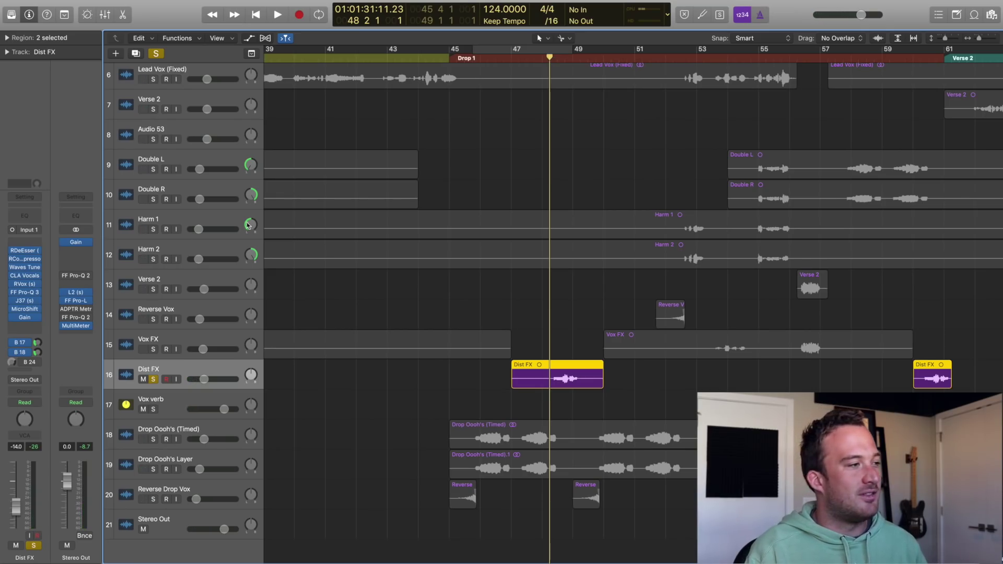
Step: Open J37 on the Dist FX track, and compare it bypassed and enabled during playback
left_click(24, 300)
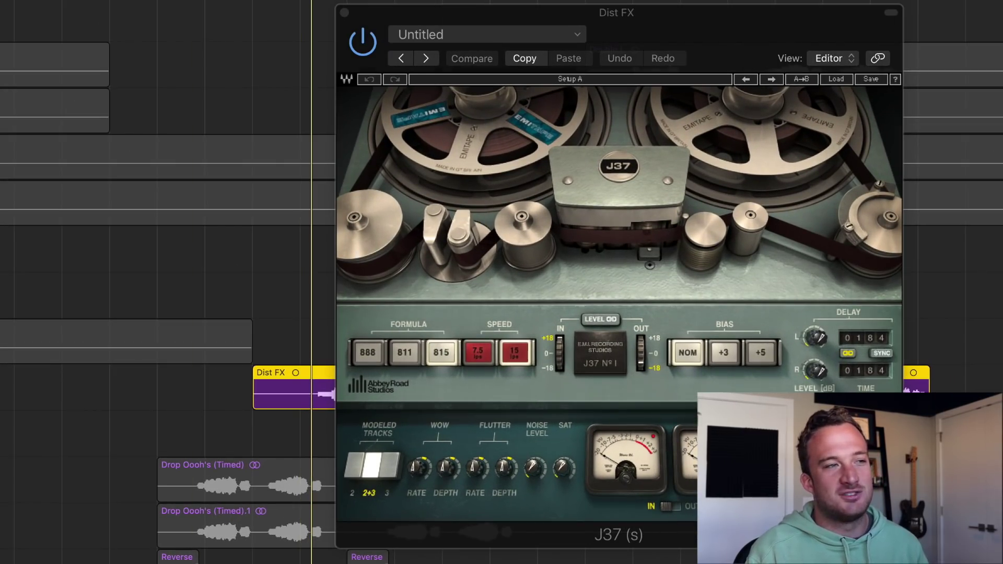
left_click(364, 47)
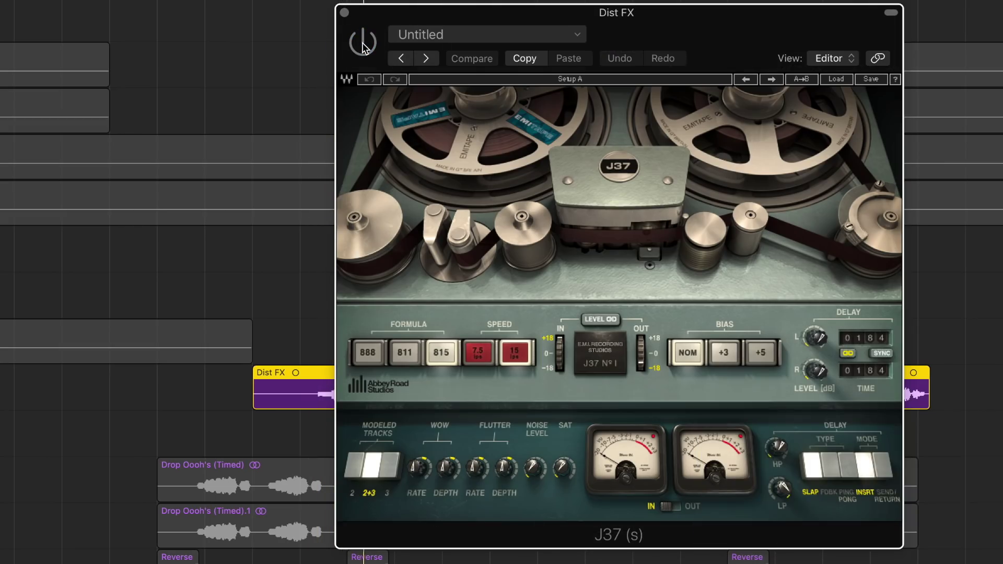
left_click(364, 47)
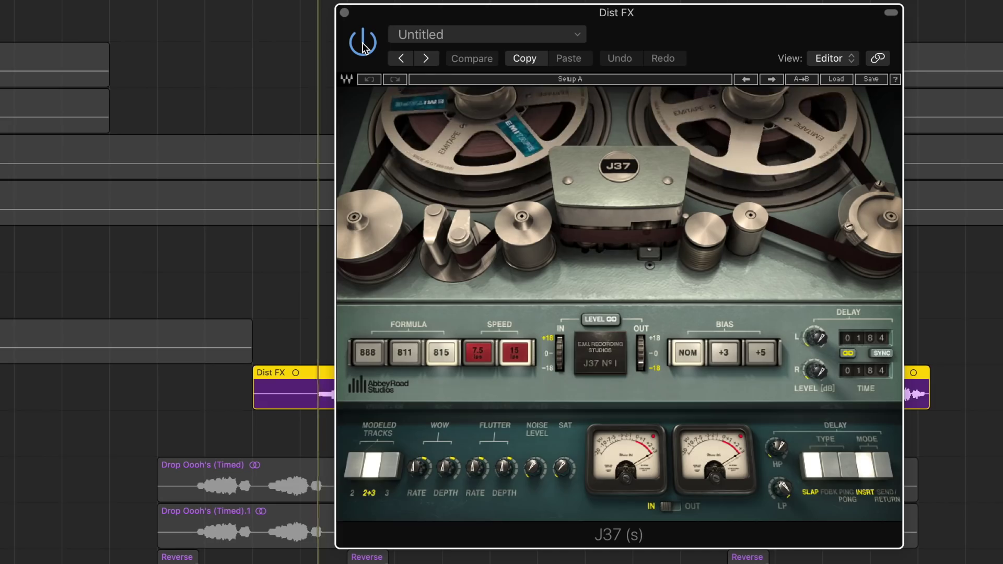